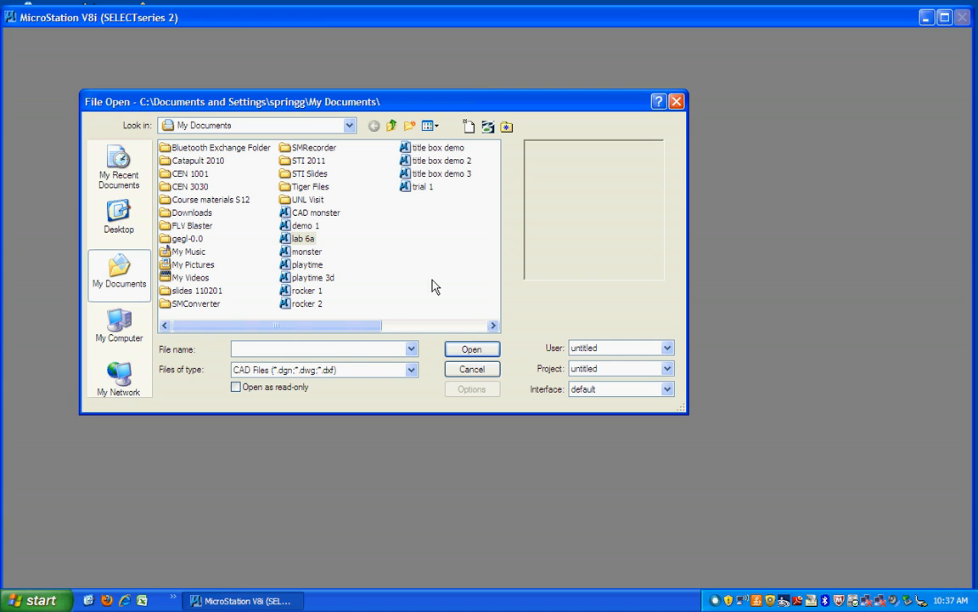
Step: Create a new design file named "my title block" in My Documents and open it
{"action": "left_click", "coordinate": [469, 127]}
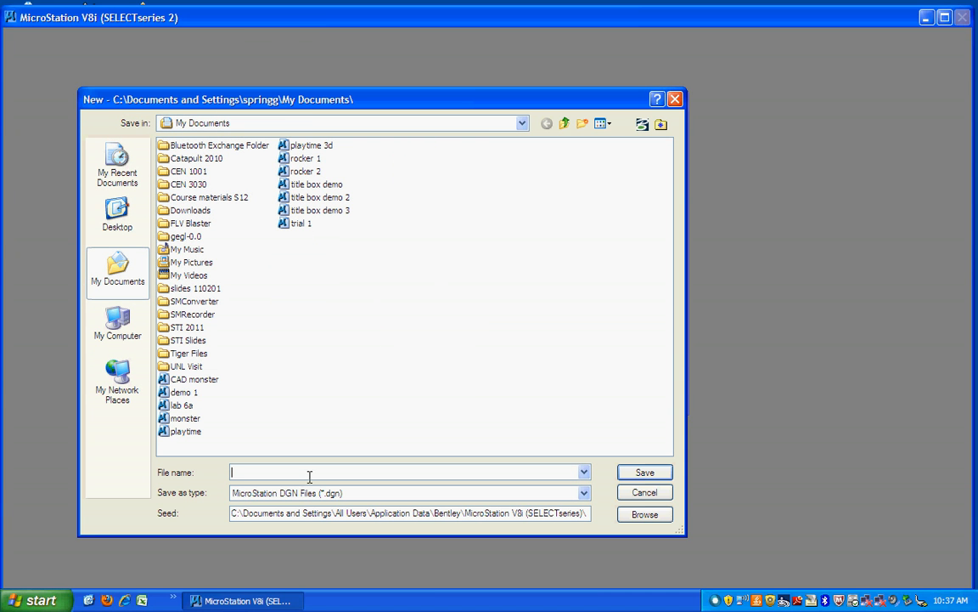
{"action": "type", "text": "my title blox"}
{"action": "key", "text": "BackSpace"}
{"action": "type", "text": "ck"}
{"action": "left_click", "coordinate": [629, 472]}
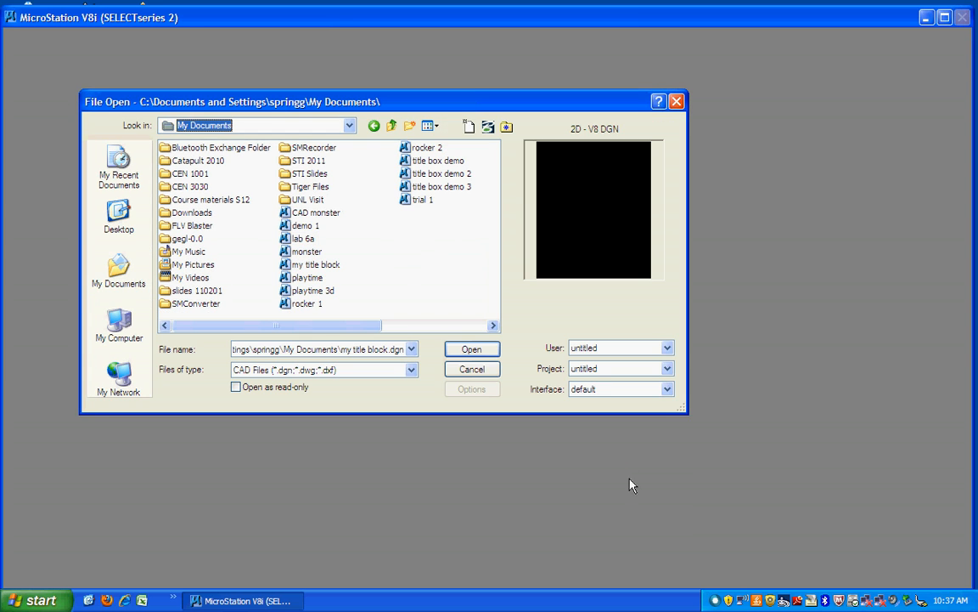
{"action": "left_click", "coordinate": [474, 353]}
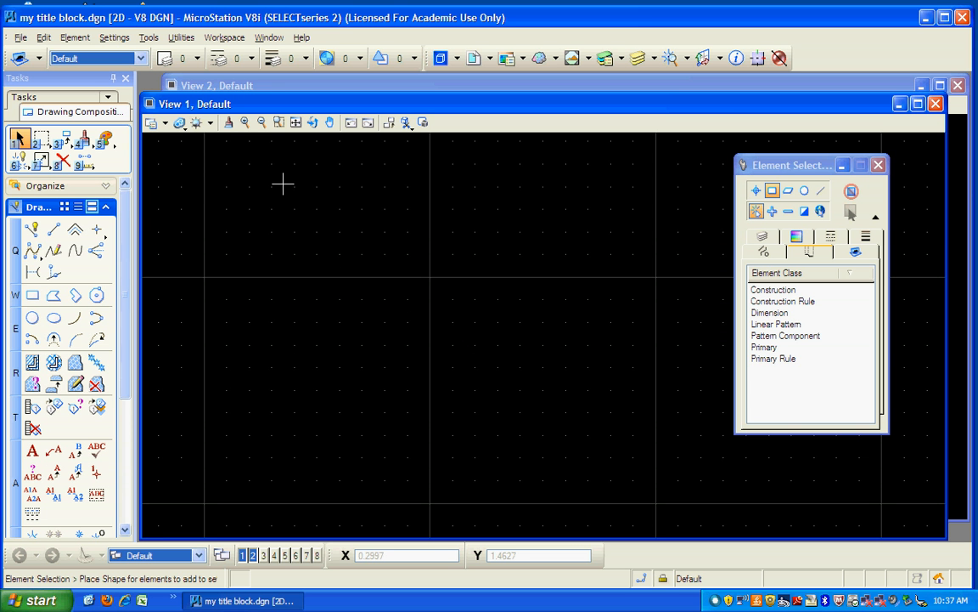
Step: Set both the master unit and the sub unit of the design file to Inches and save the file settings
{"action": "left_click", "coordinate": [114, 38]}
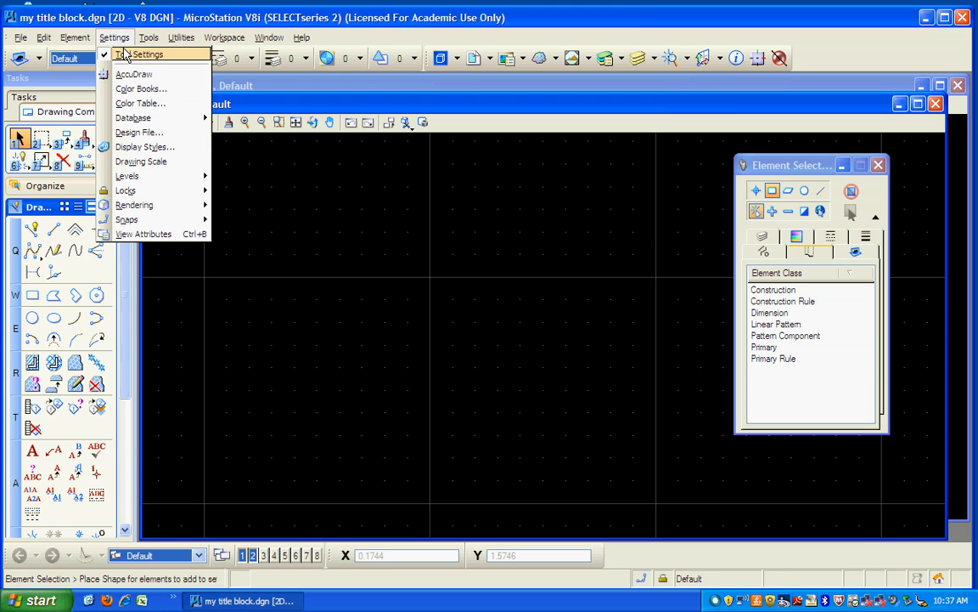
{"action": "left_click", "coordinate": [151, 134]}
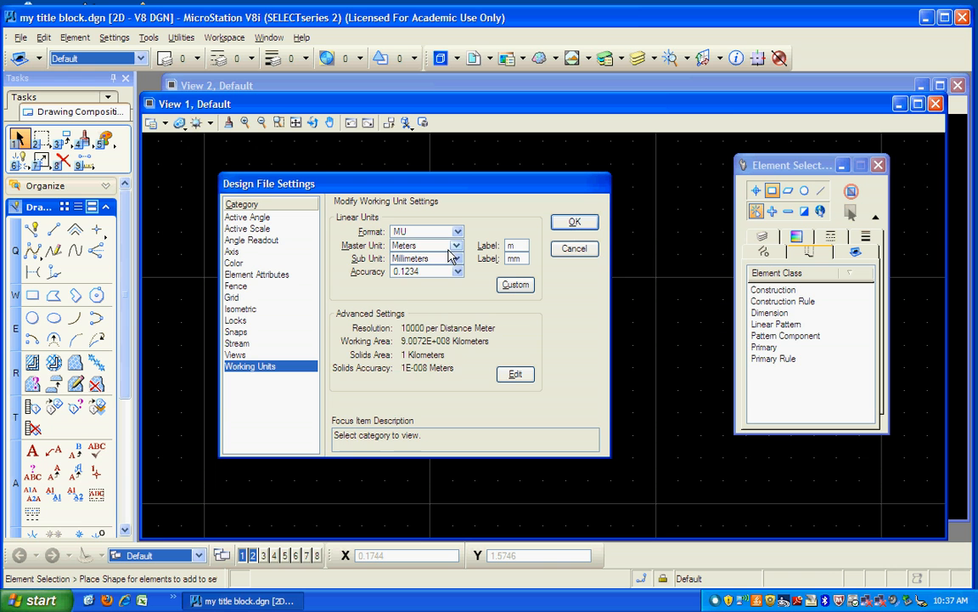
{"action": "left_click", "coordinate": [414, 246]}
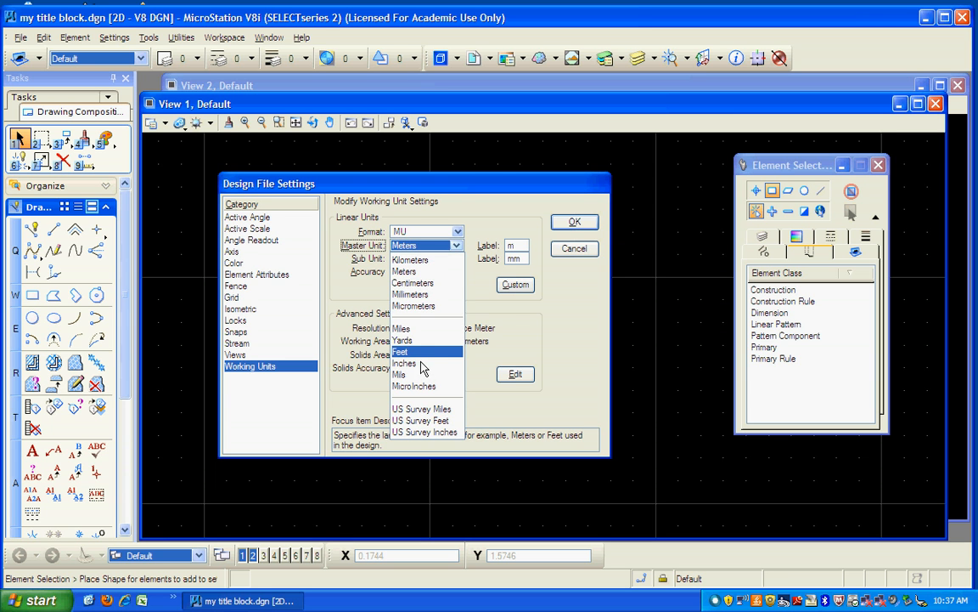
{"action": "left_click", "coordinate": [406, 362]}
{"action": "left_click", "coordinate": [455, 259]}
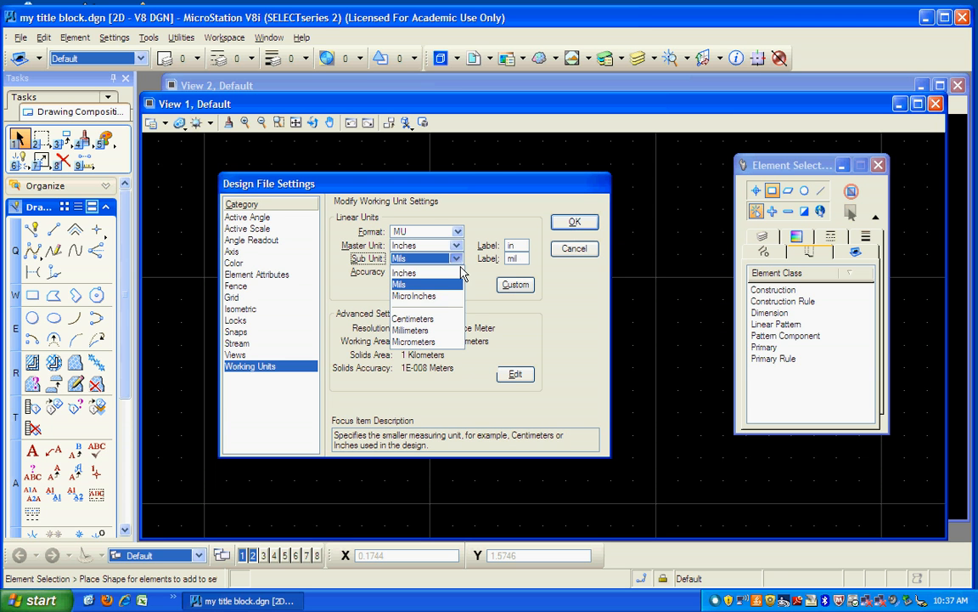
{"action": "left_click", "coordinate": [433, 284]}
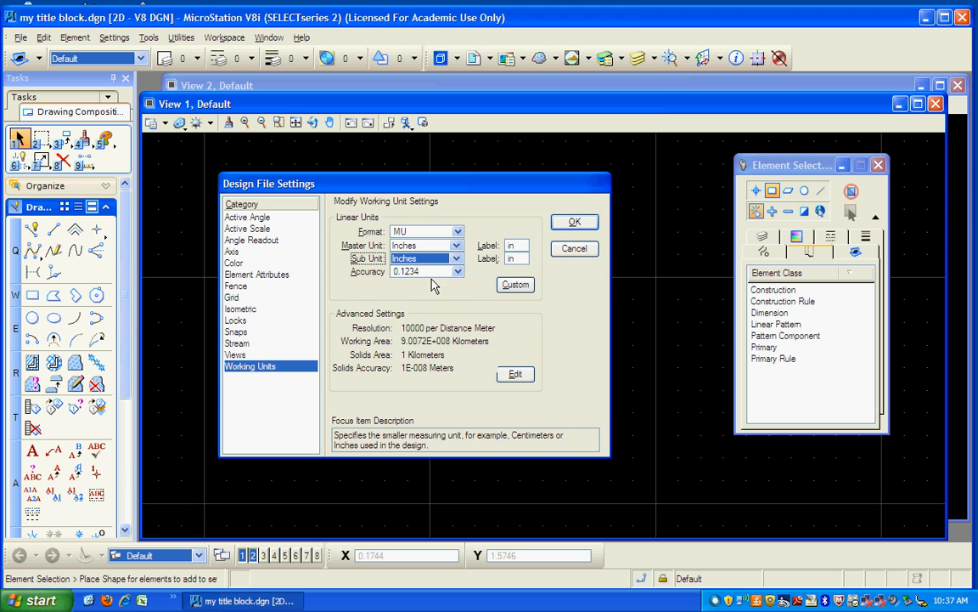
{"action": "left_click", "coordinate": [566, 221]}
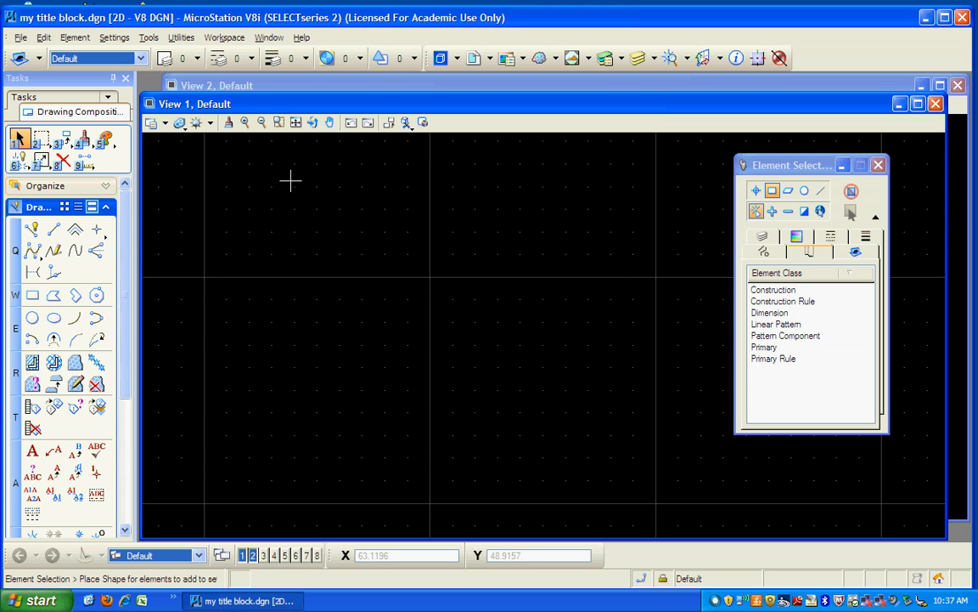
{"action": "left_click", "coordinate": [20, 38]}
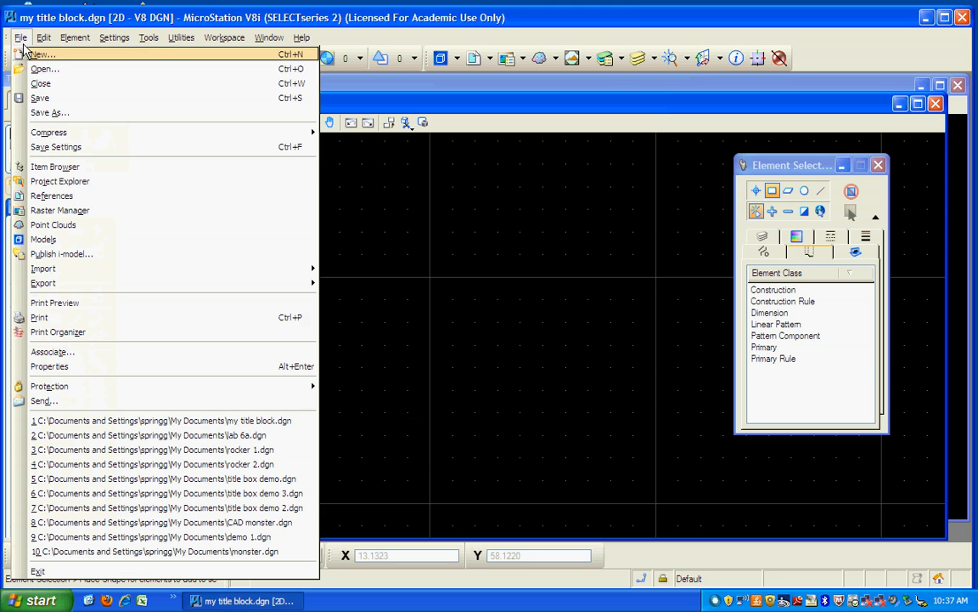
{"action": "left_click", "coordinate": [52, 147]}
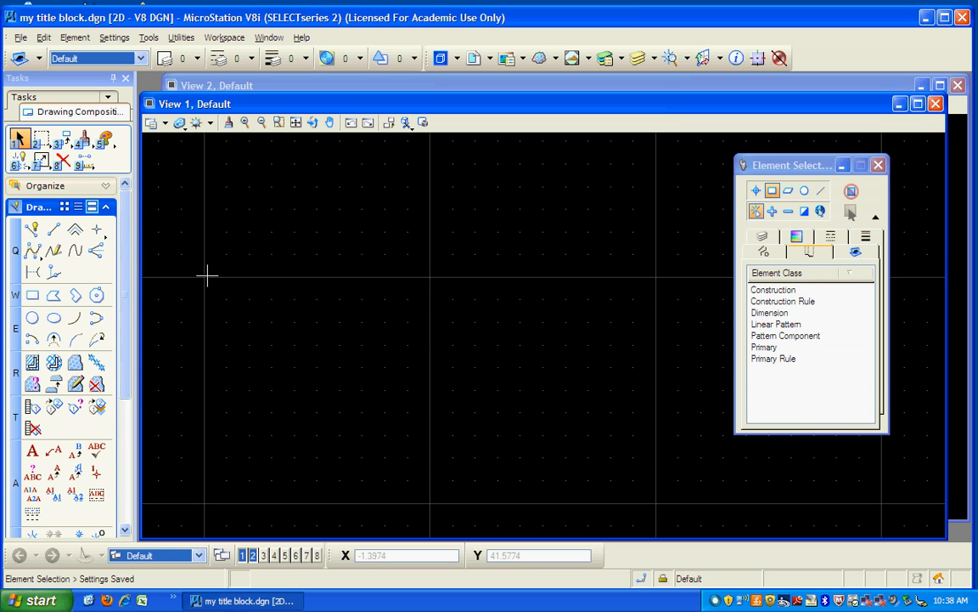
Step: Create a new text style named "big text"
{"action": "left_click", "coordinate": [35, 460]}
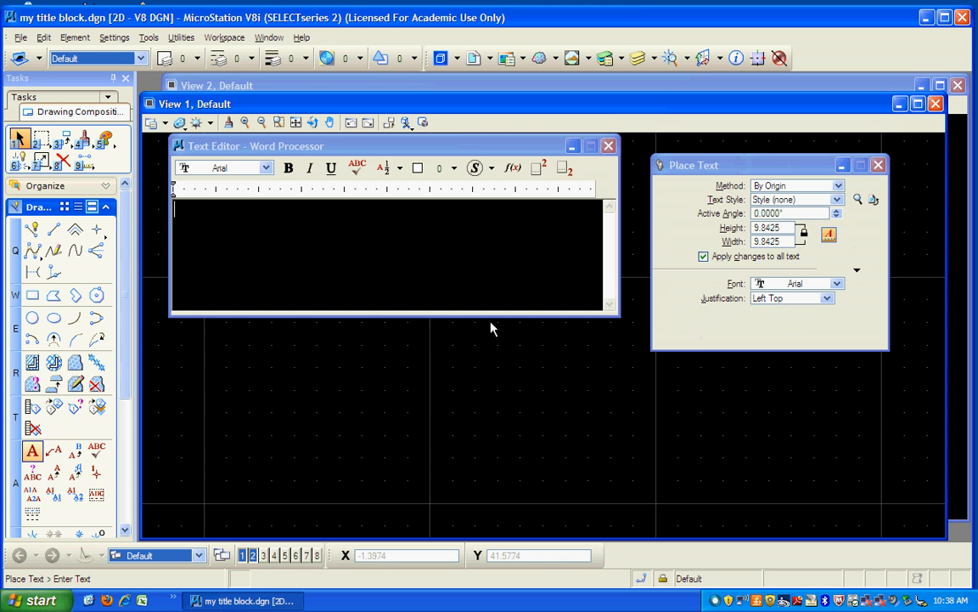
{"action": "left_click", "coordinate": [859, 202]}
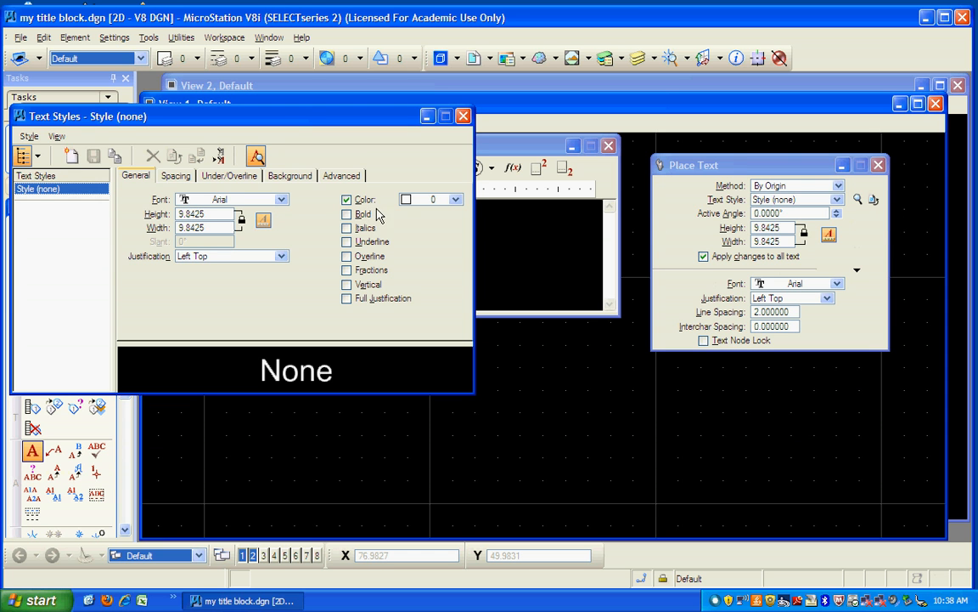
{"action": "left_click", "coordinate": [76, 160]}
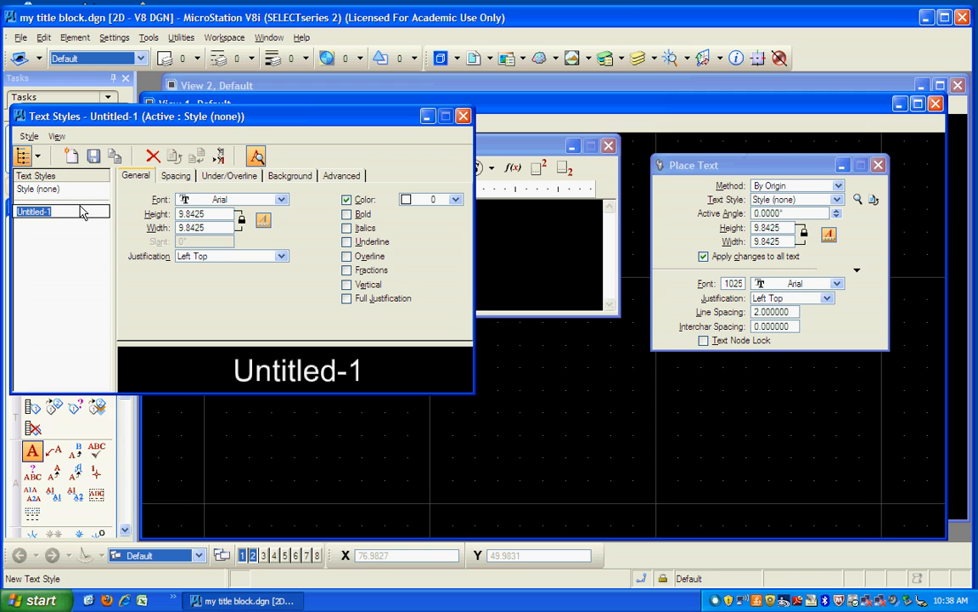
{"action": "type", "text": "big text"}
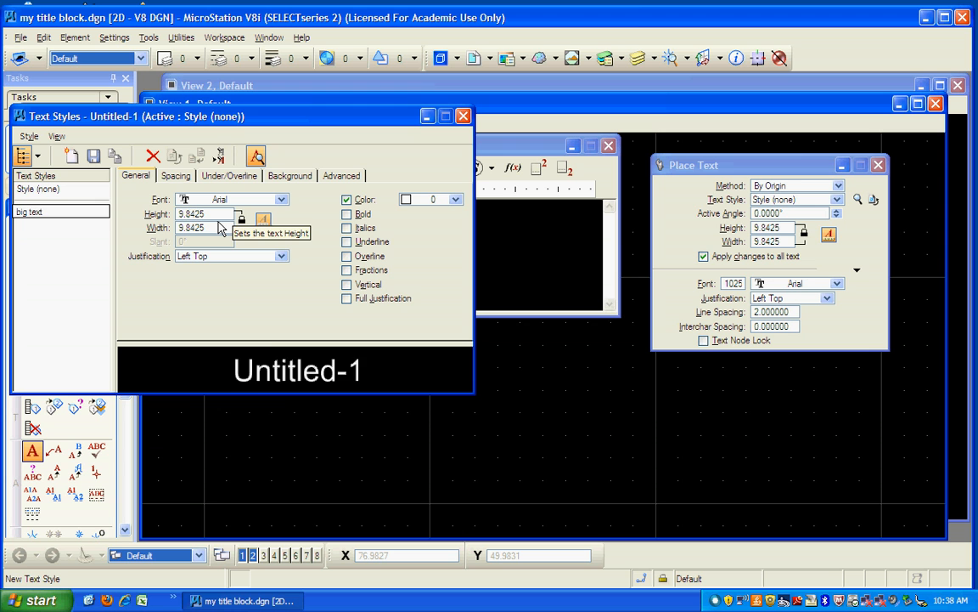
{"action": "key", "text": "Return"}
Step: Set the "big text" style's height and width to 0.25 and its justification to Center Center
{"action": "double_click", "coordinate": [192, 214]}
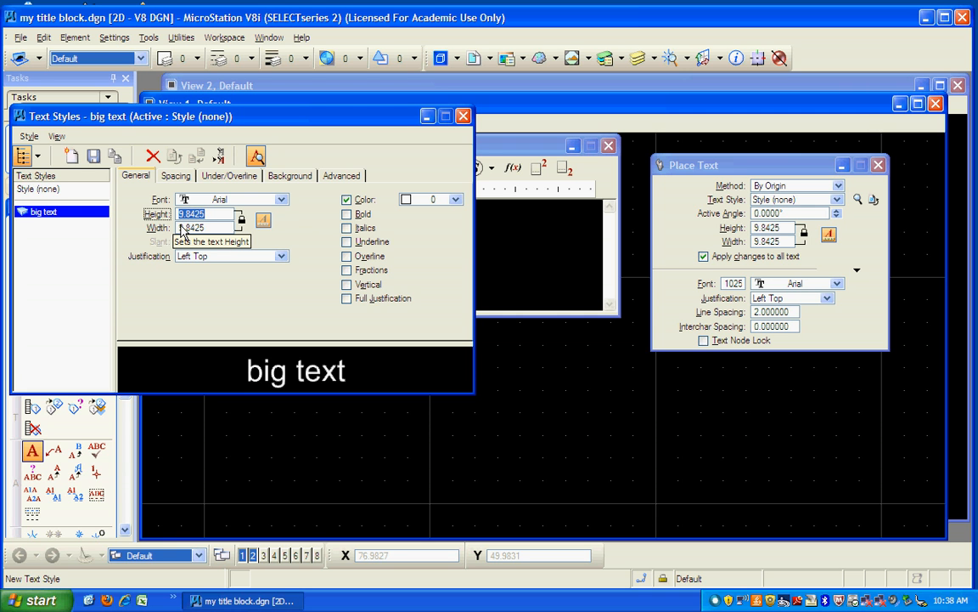
{"action": "type", "text": "25"}
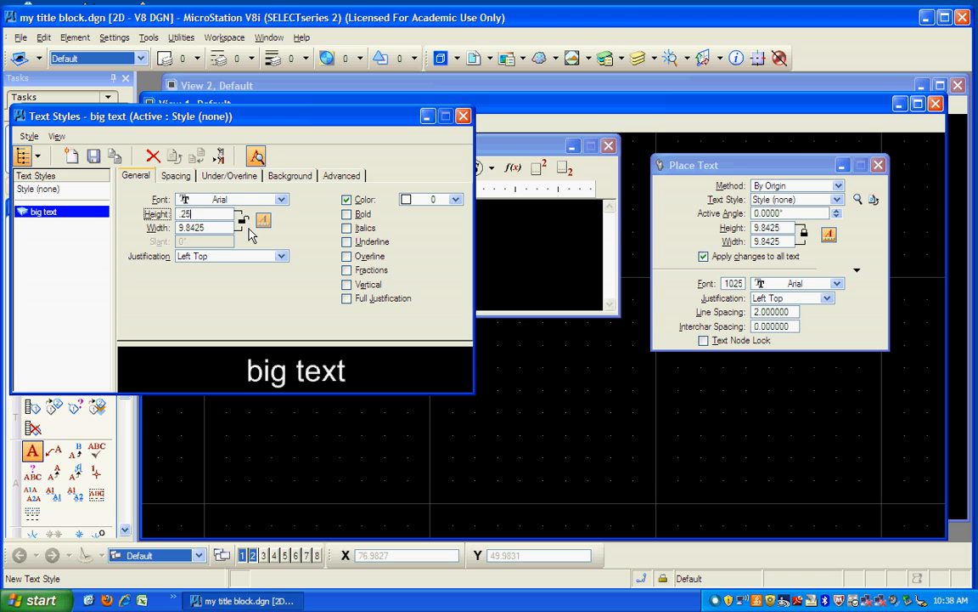
{"action": "left_click", "coordinate": [226, 226]}
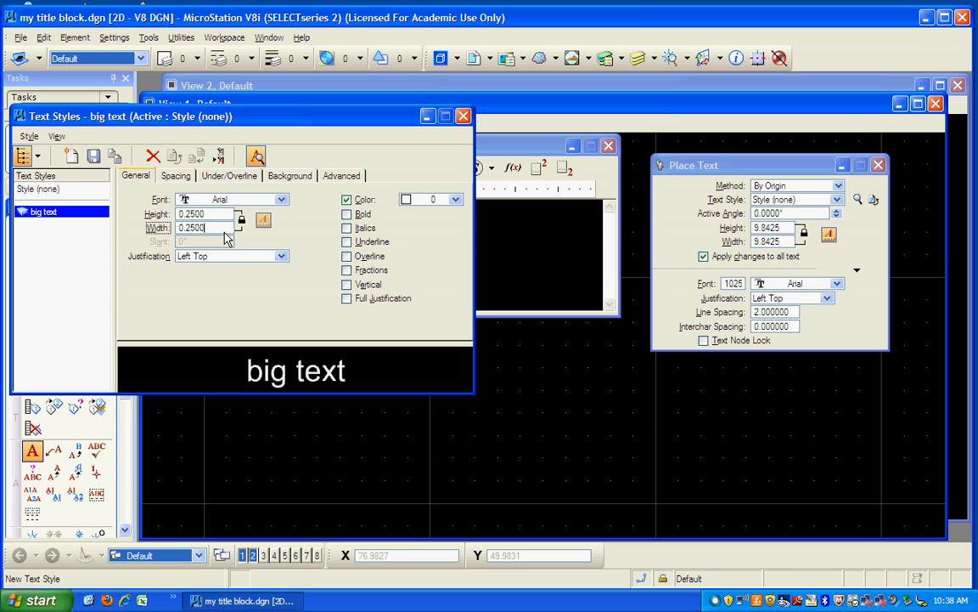
{"action": "left_click", "coordinate": [282, 256]}
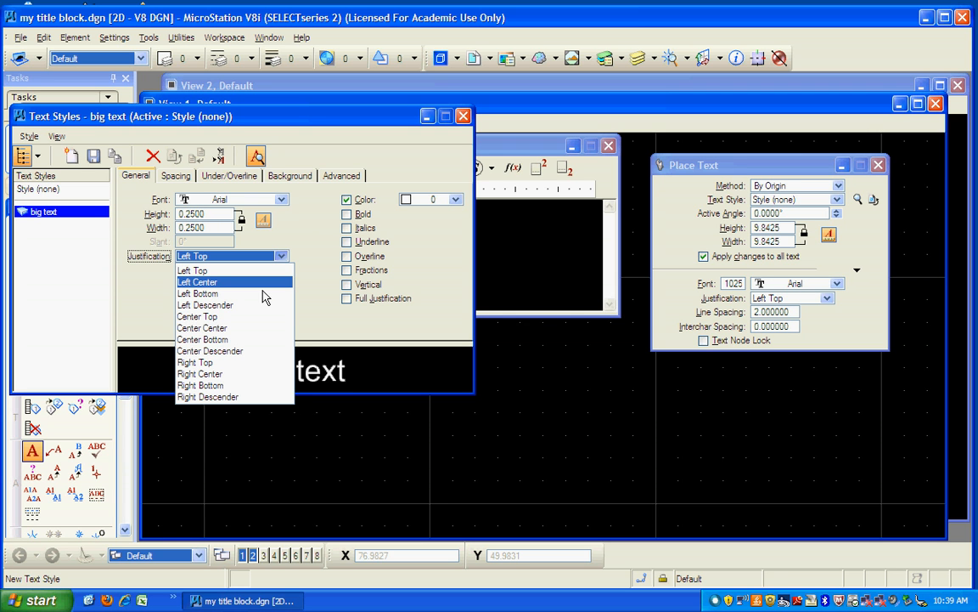
{"action": "left_click", "coordinate": [236, 331]}
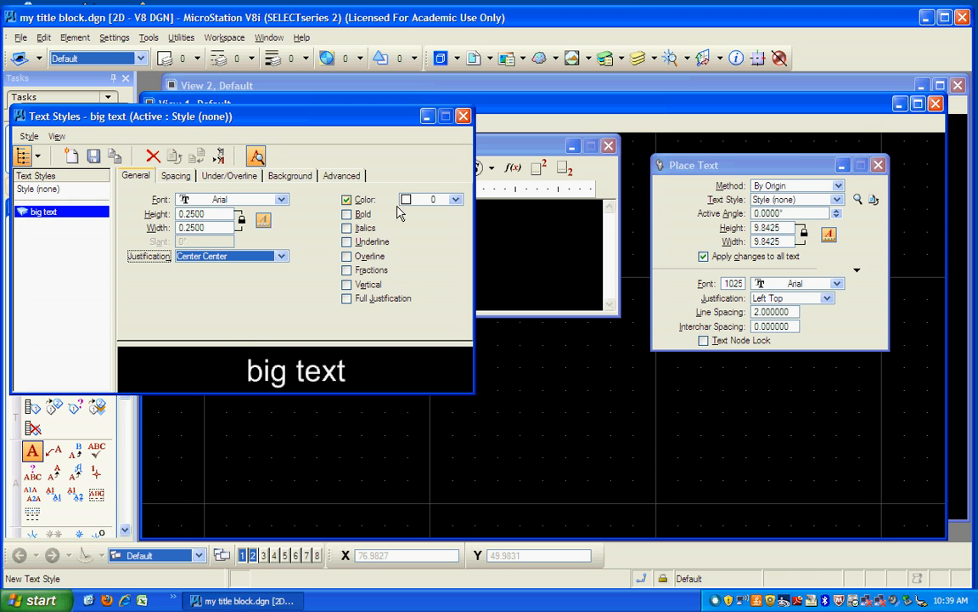
Step: Create a text style named "little text" with height and width of 0.125
{"action": "left_click", "coordinate": [73, 158]}
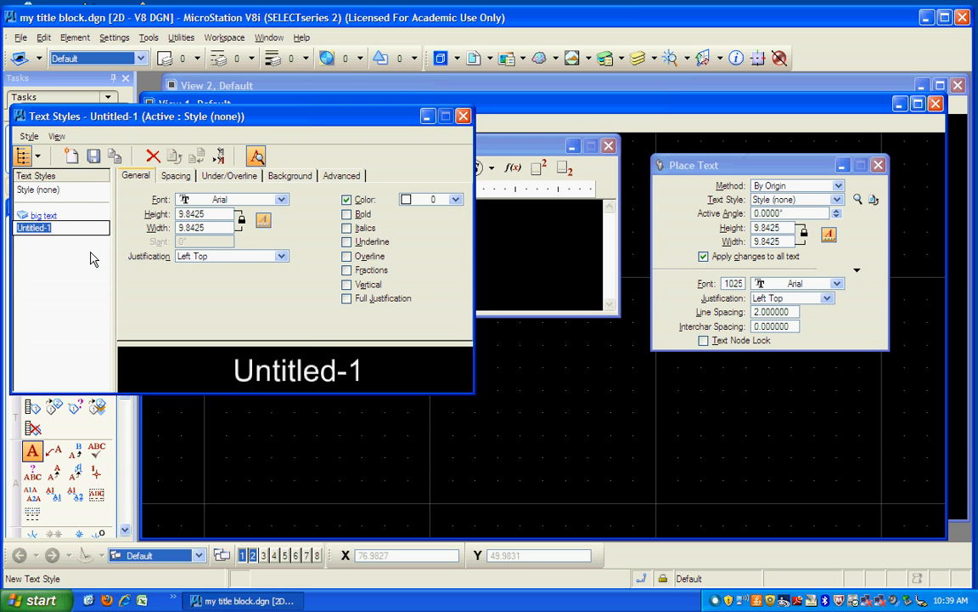
{"action": "type", "text": "little text"}
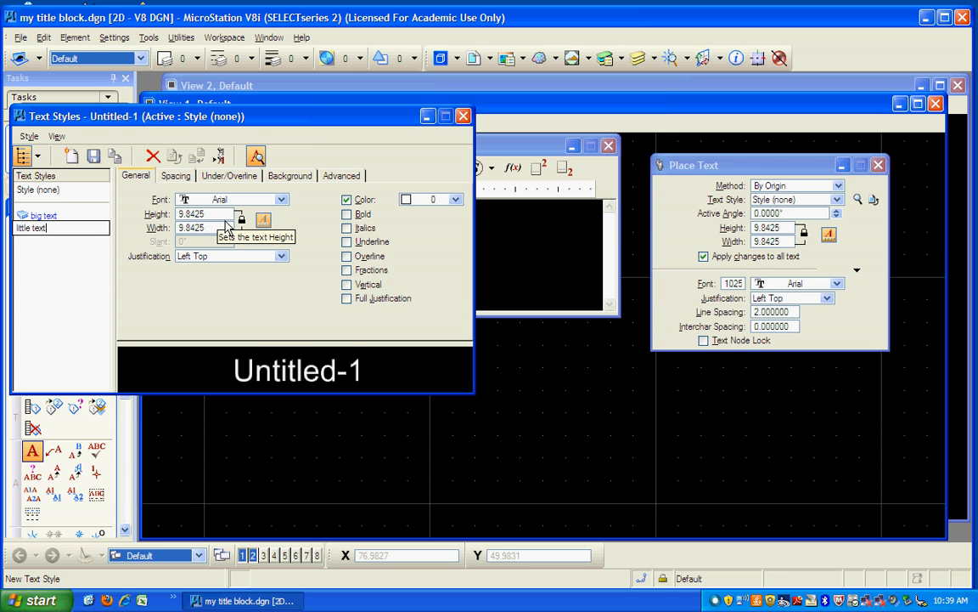
{"action": "left_click", "coordinate": [225, 220]}
{"action": "left_click_drag", "start_coordinate": [225, 220], "coordinate": [190, 220]}
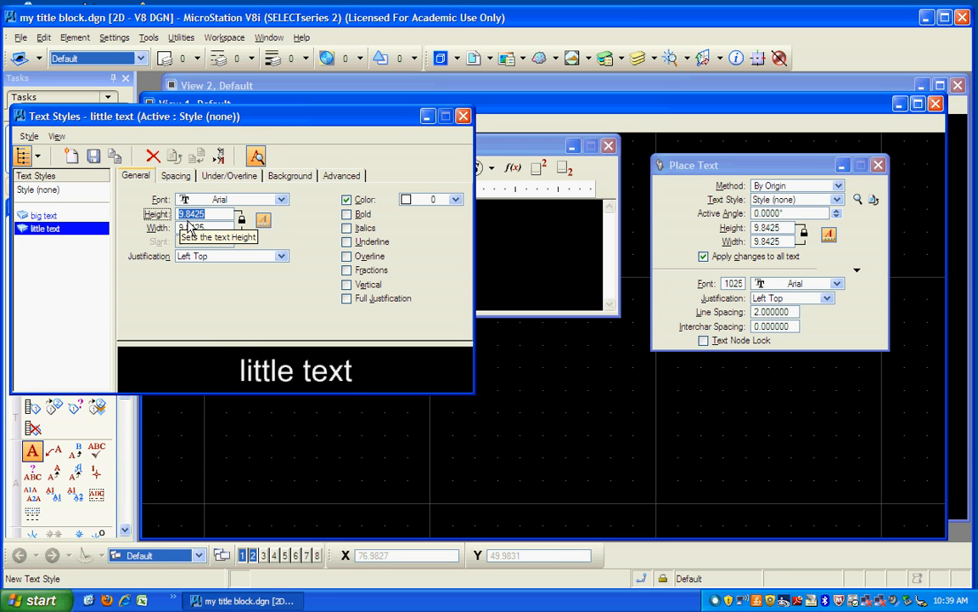
{"action": "type", "text": ".125"}
{"action": "left_click", "coordinate": [231, 232]}
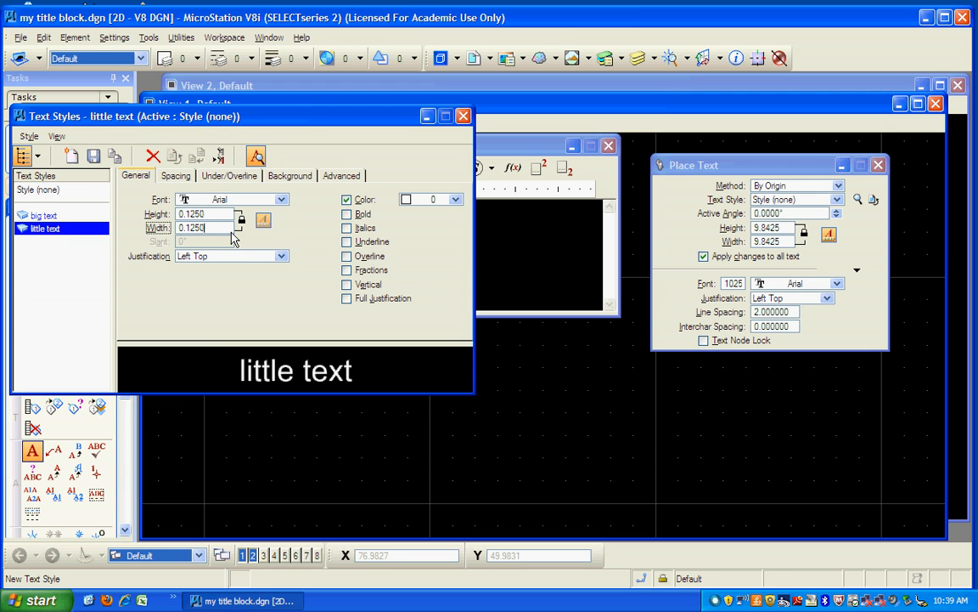
Step: Make the "little text" style italic, save the text style changes and leave text placement
{"action": "left_click", "coordinate": [355, 238]}
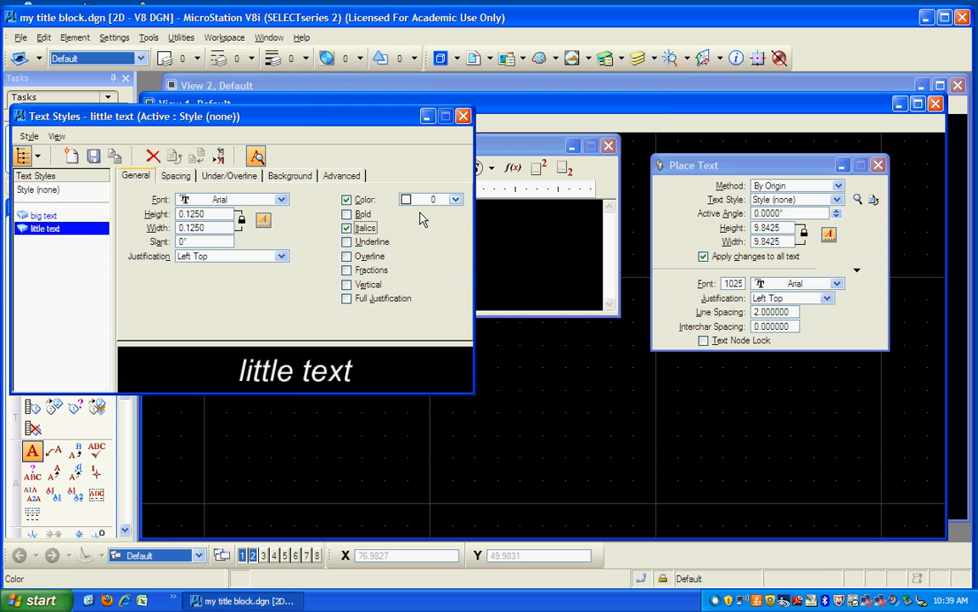
{"action": "left_click", "coordinate": [463, 116]}
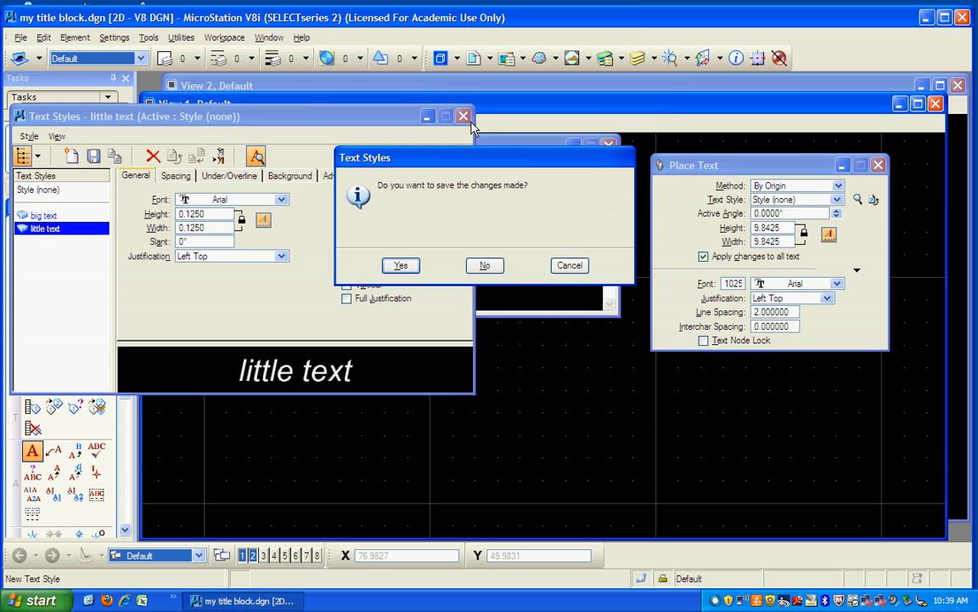
{"action": "left_click", "coordinate": [401, 266]}
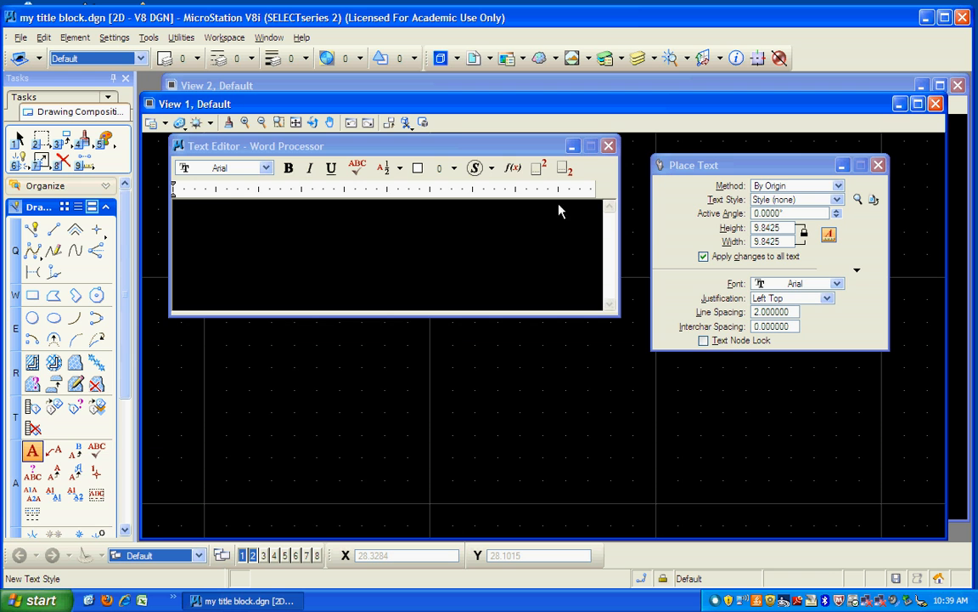
{"action": "left_click", "coordinate": [19, 138]}
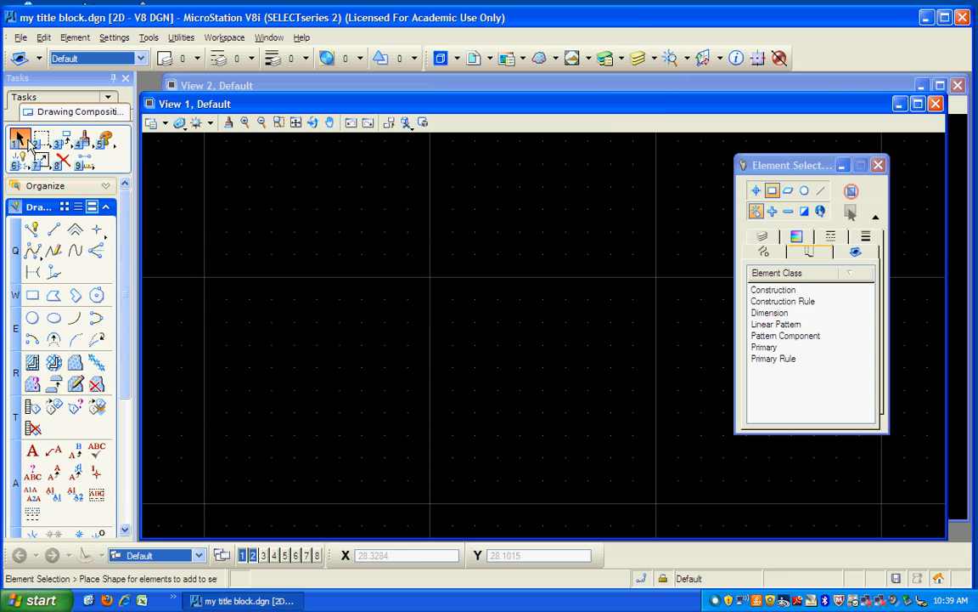
Step: Draw an orthogonal block 10 in wide and 7.5 in high as the border, and fit it in View 1
{"action": "left_click", "coordinate": [32, 296]}
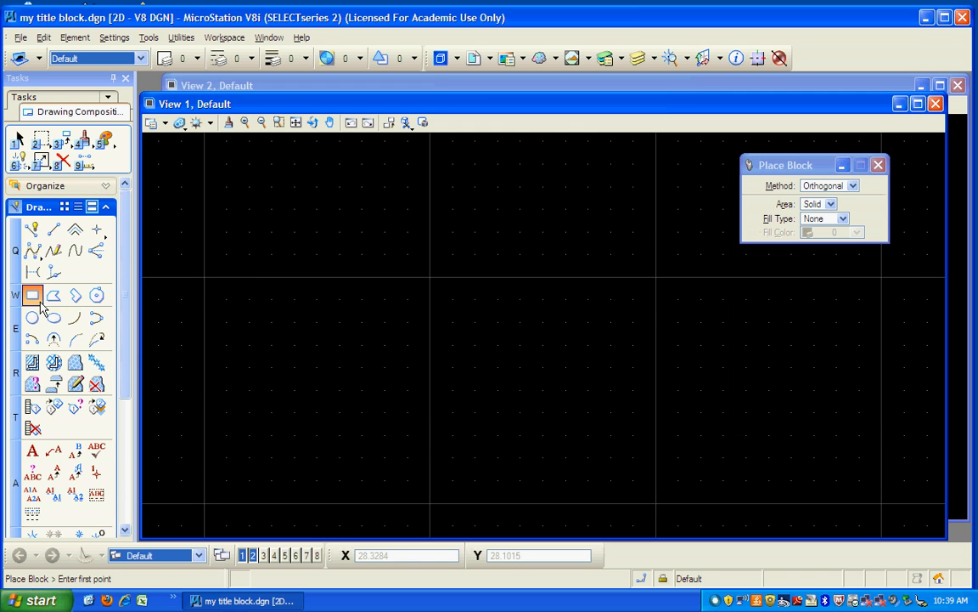
{"action": "left_click", "coordinate": [281, 199]}
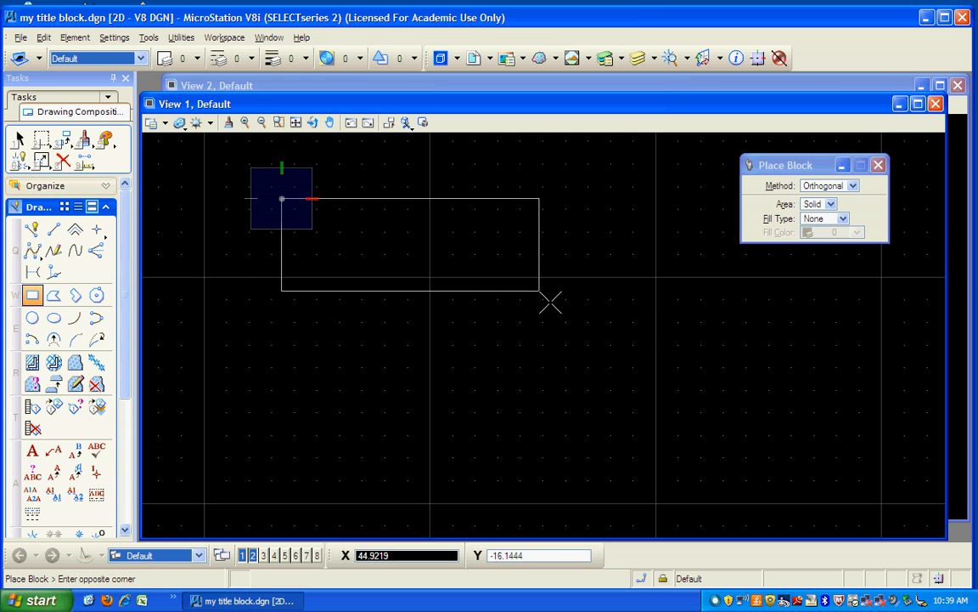
{"action": "type", "text": "10"}
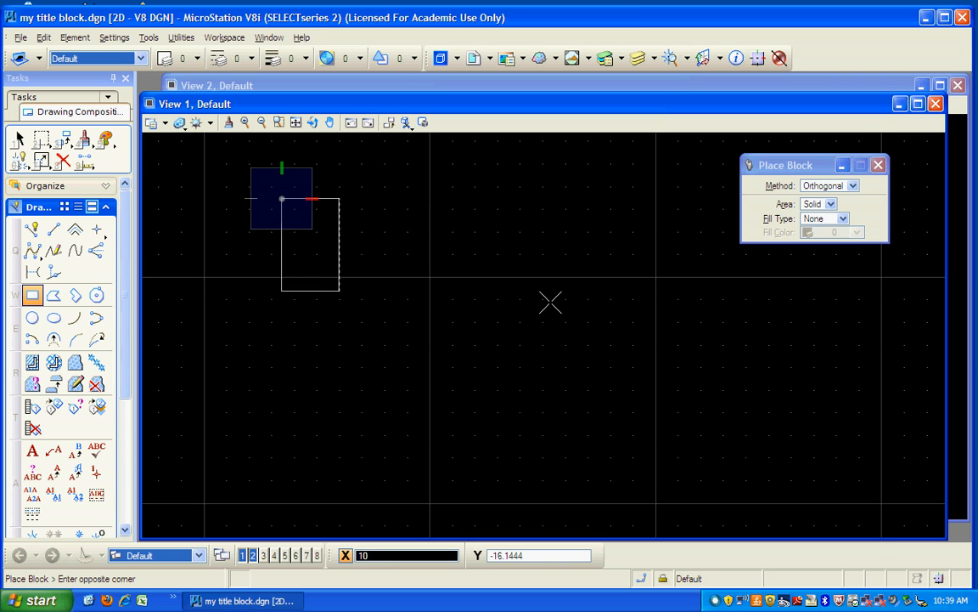
{"action": "key", "text": "Tab"}
{"action": "type", "text": "7.5"}
{"action": "left_click", "coordinate": [550, 303]}
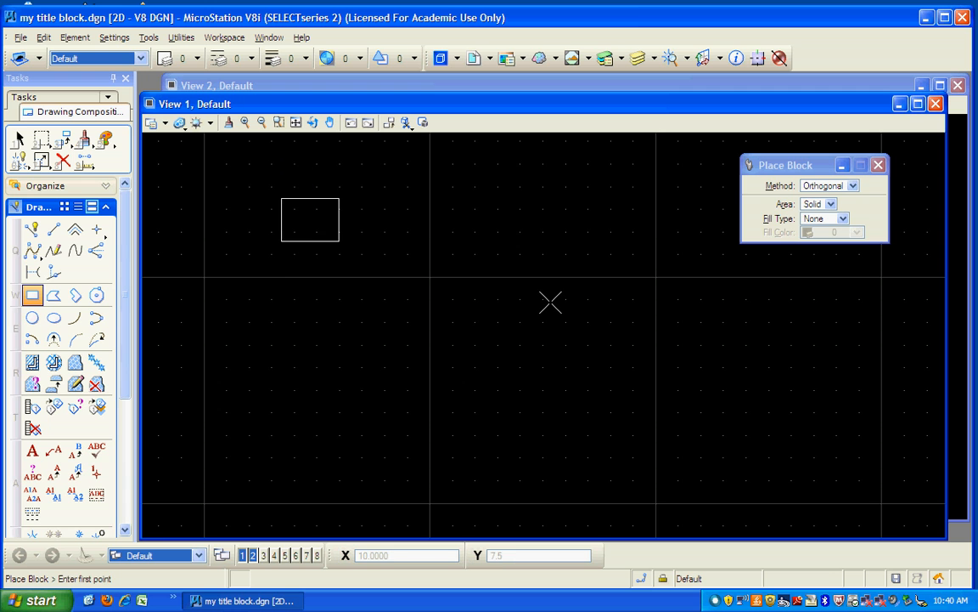
{"action": "left_click", "coordinate": [297, 124]}
{"action": "left_click_drag", "start_coordinate": [772, 168], "coordinate": [841, 191]}
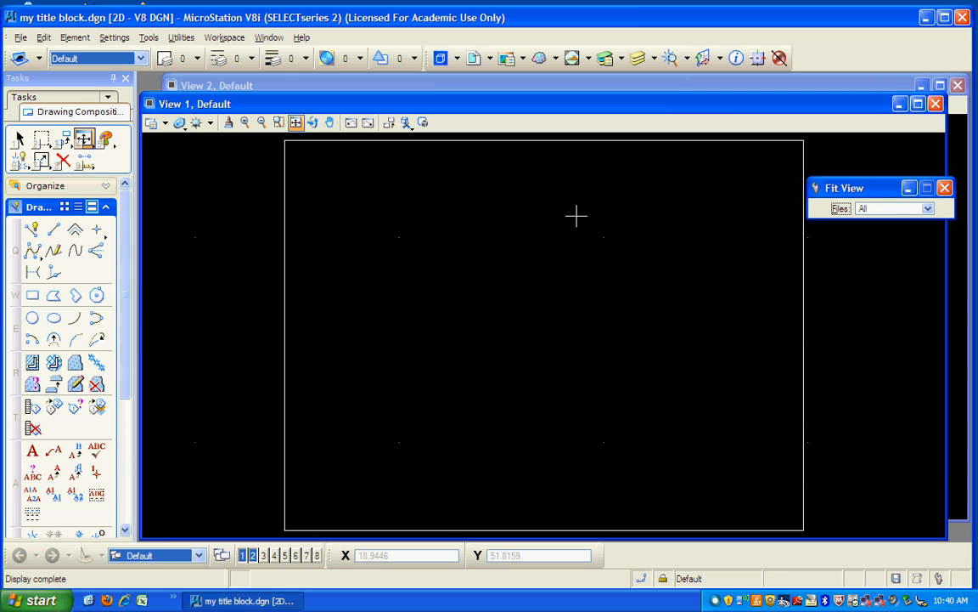
Step: Draw a vertical line from the border's upper edge to its lower edge, 2.5 in inside the upper-right corner
{"action": "left_click", "coordinate": [54, 229]}
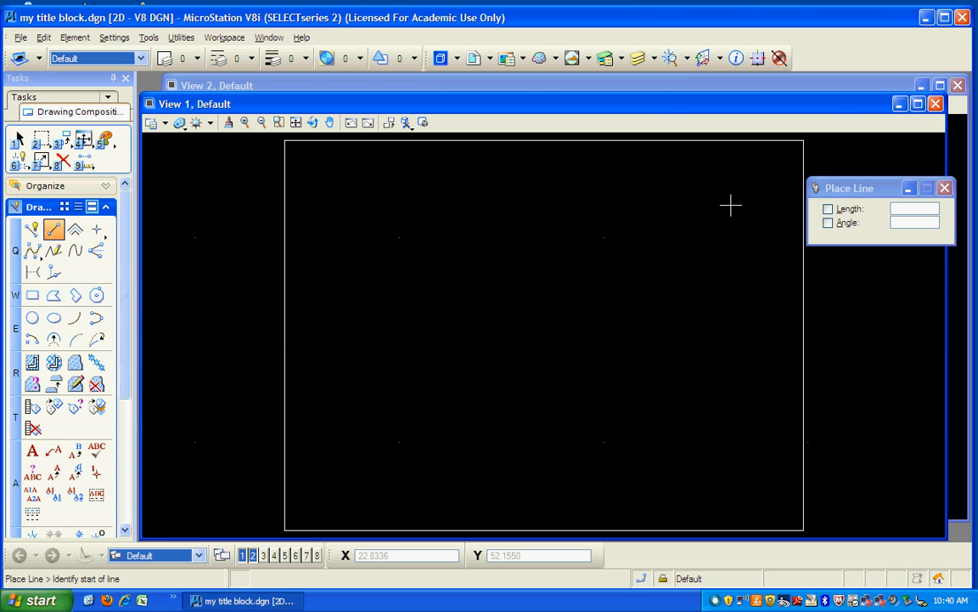
{"action": "left_click", "coordinate": [806, 149]}
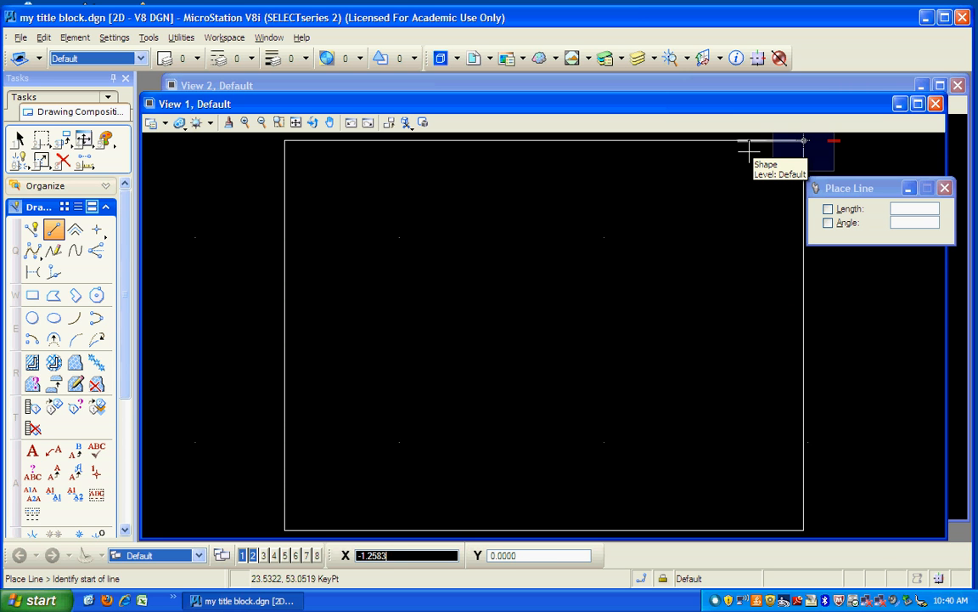
{"action": "type", "text": "2.5000"}
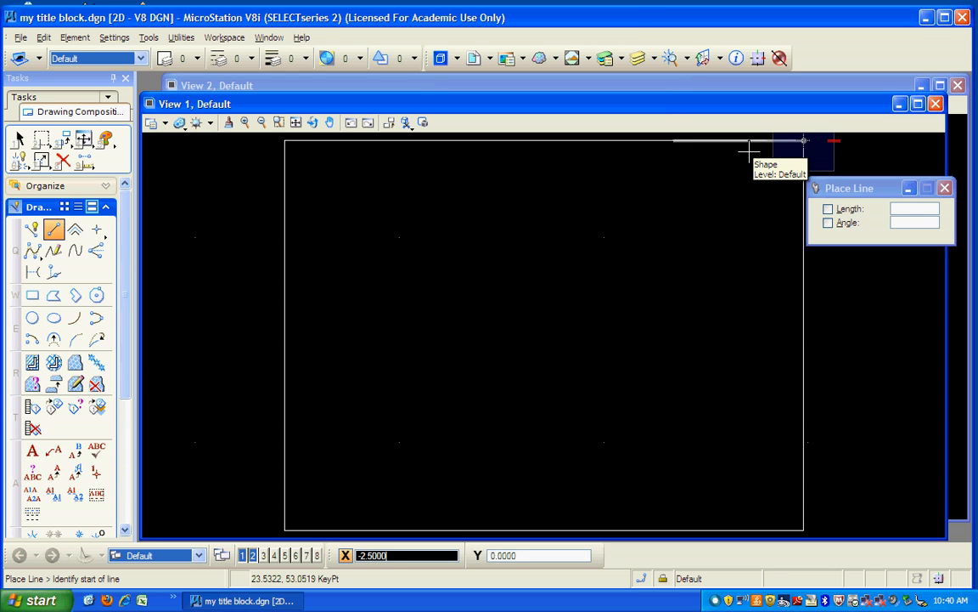
{"action": "left_click", "coordinate": [749, 151]}
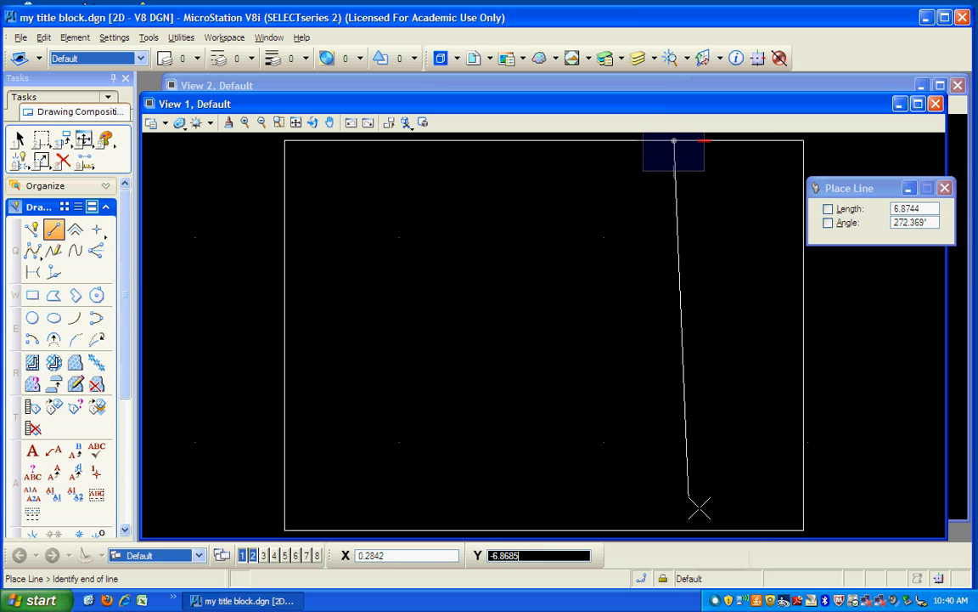
{"action": "key", "text": "Return"}
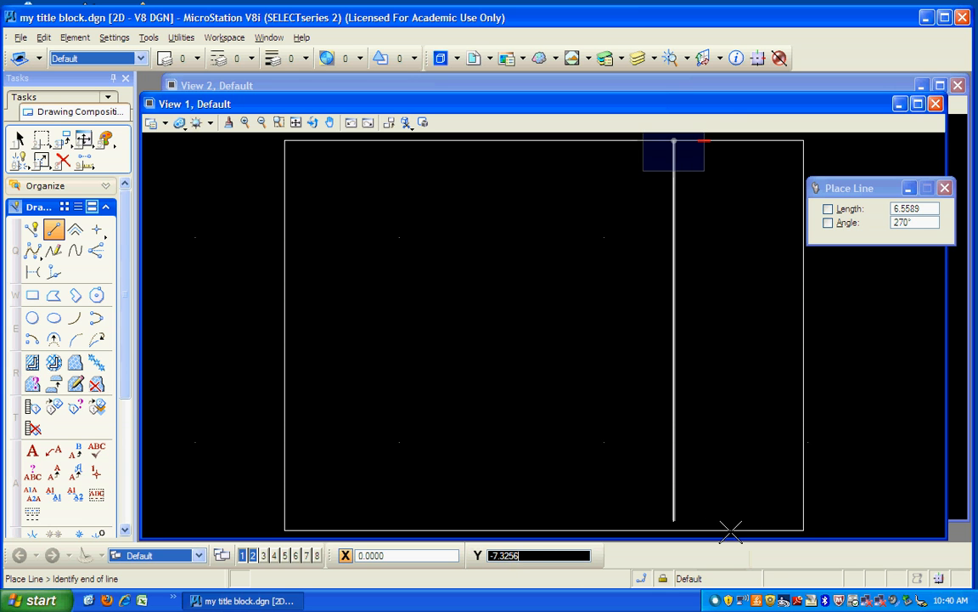
{"action": "left_click", "coordinate": [804, 529]}
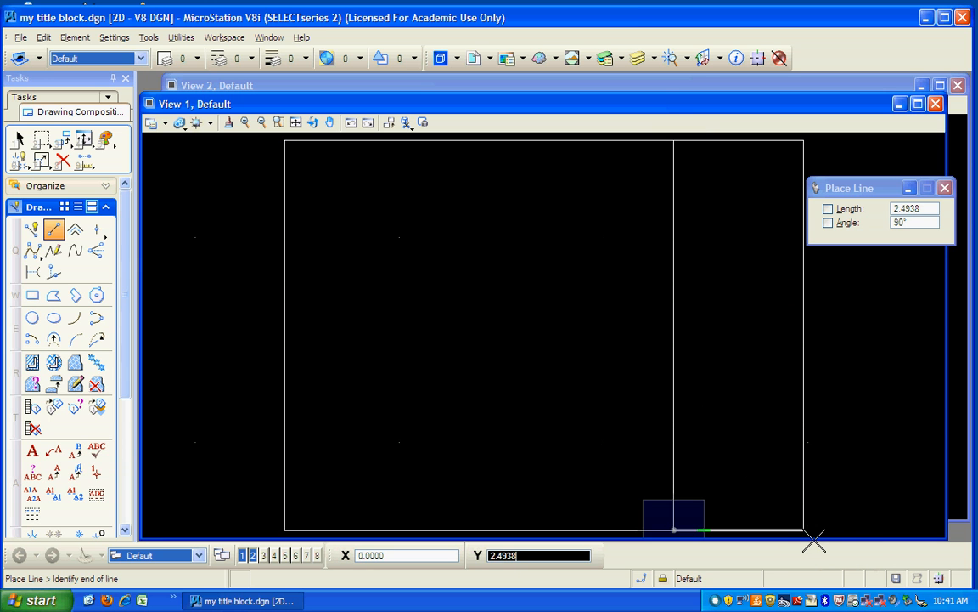
{"action": "left_click", "coordinate": [796, 452]}
{"action": "right_click", "coordinate": [785, 474]}
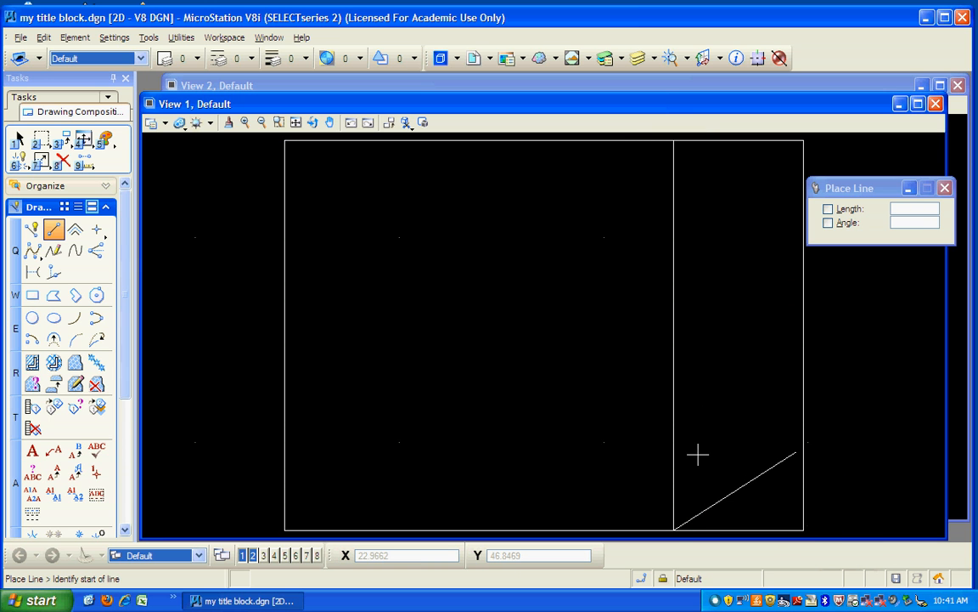
{"action": "left_click", "coordinate": [62, 161]}
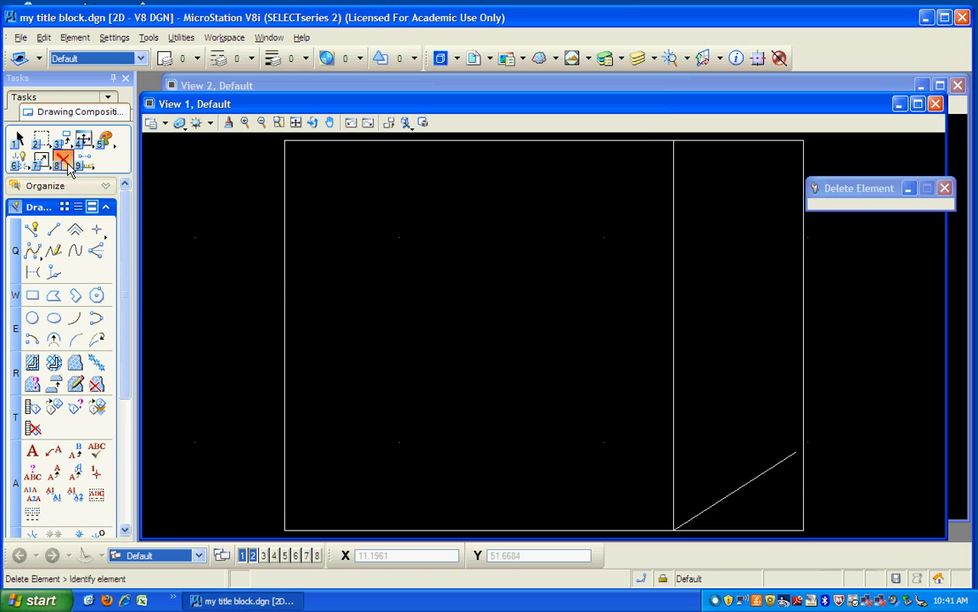
{"action": "left_click", "coordinate": [759, 485]}
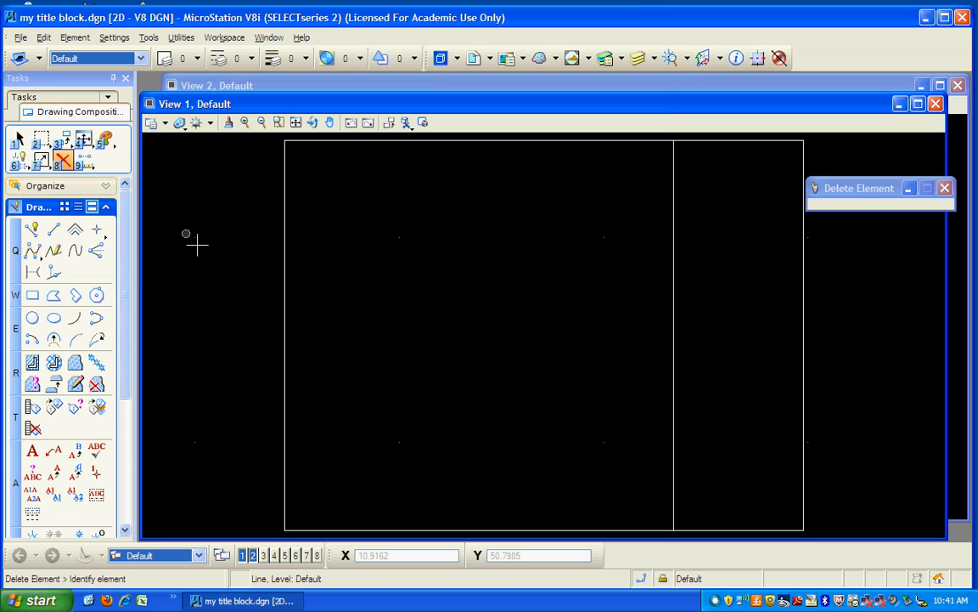
Step: Draw a horizontal line from the border's right edge, 2 in below its upper-right corner, to the vertical divider
{"action": "left_click", "coordinate": [53, 229]}
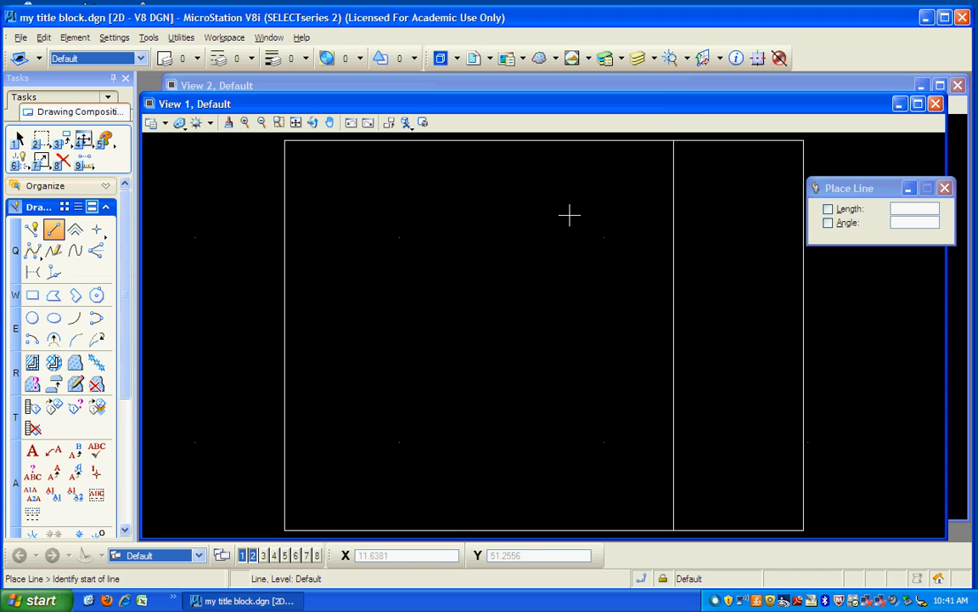
{"action": "middle_click", "coordinate": [816, 151]}
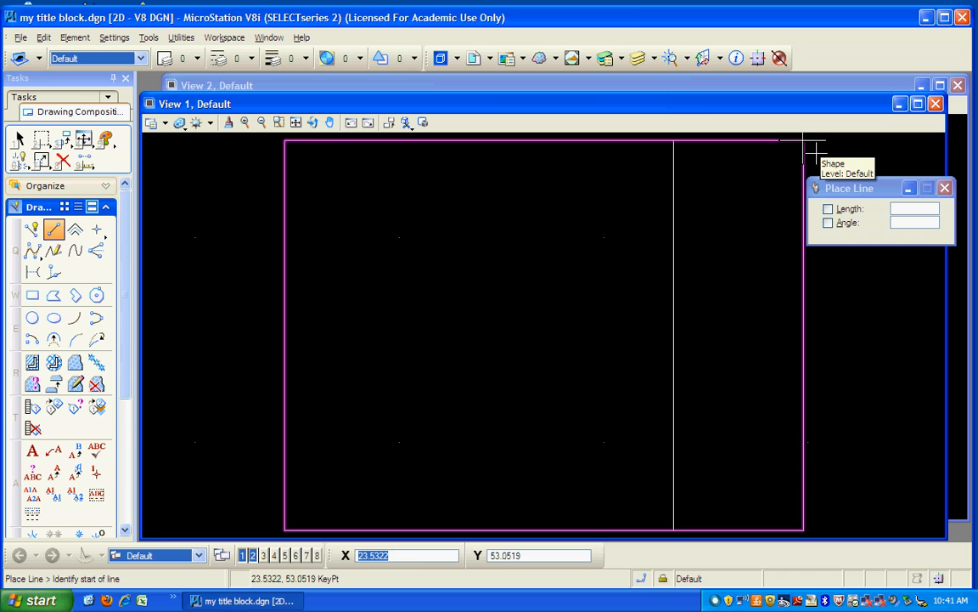
{"action": "key", "text": "o"}
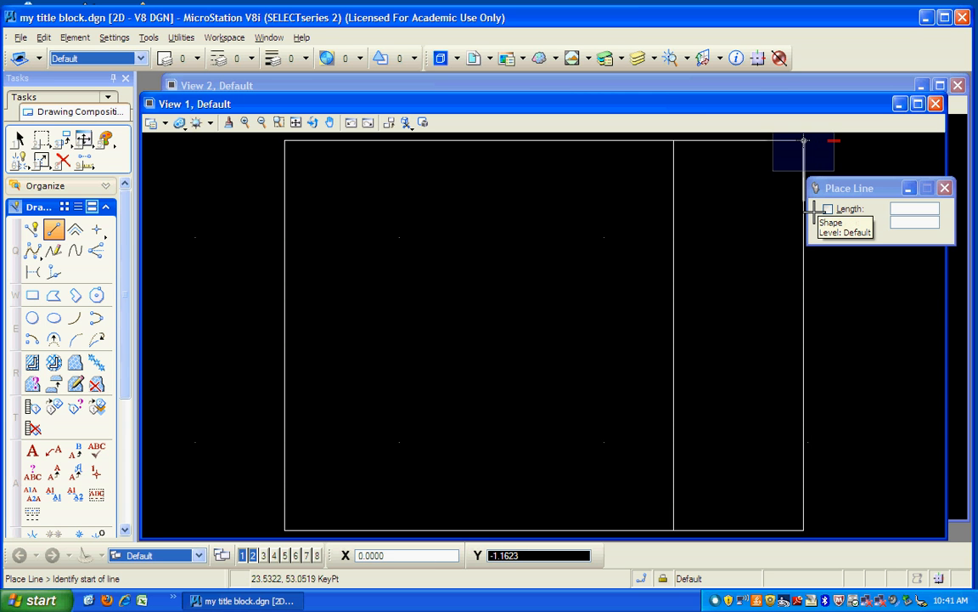
{"action": "type", "text": "2"}
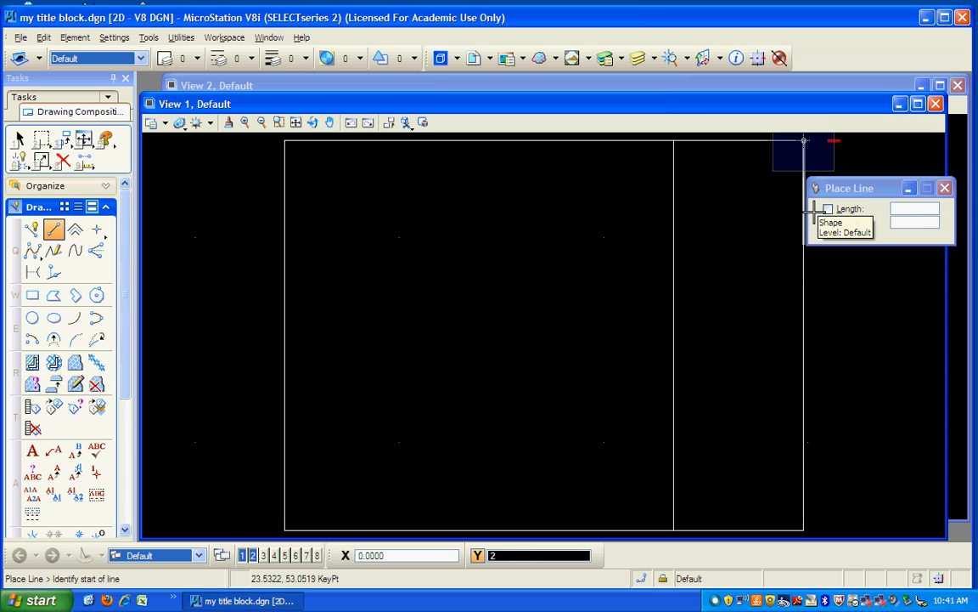
{"action": "left_click", "coordinate": [809, 211]}
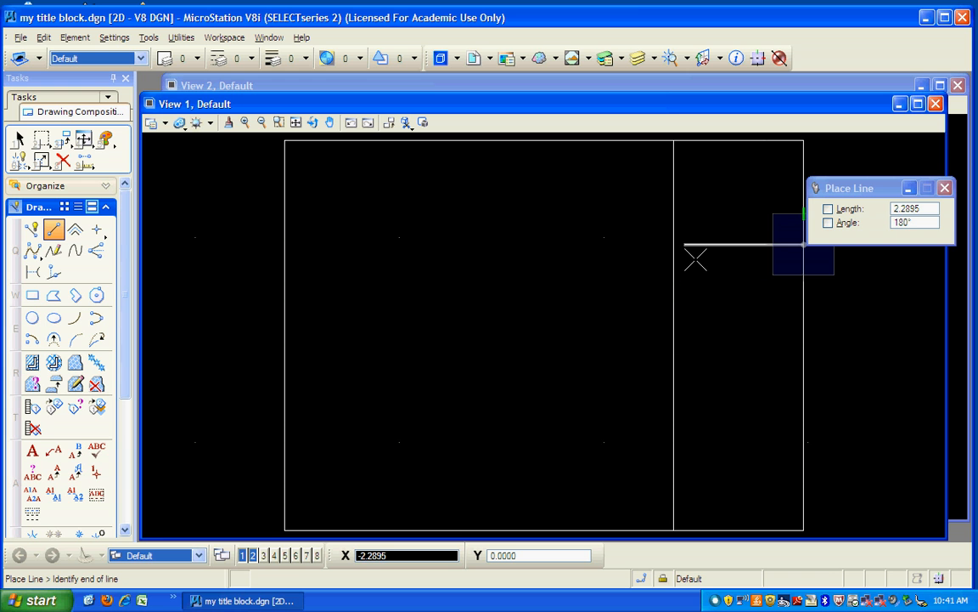
{"action": "key", "text": "Return"}
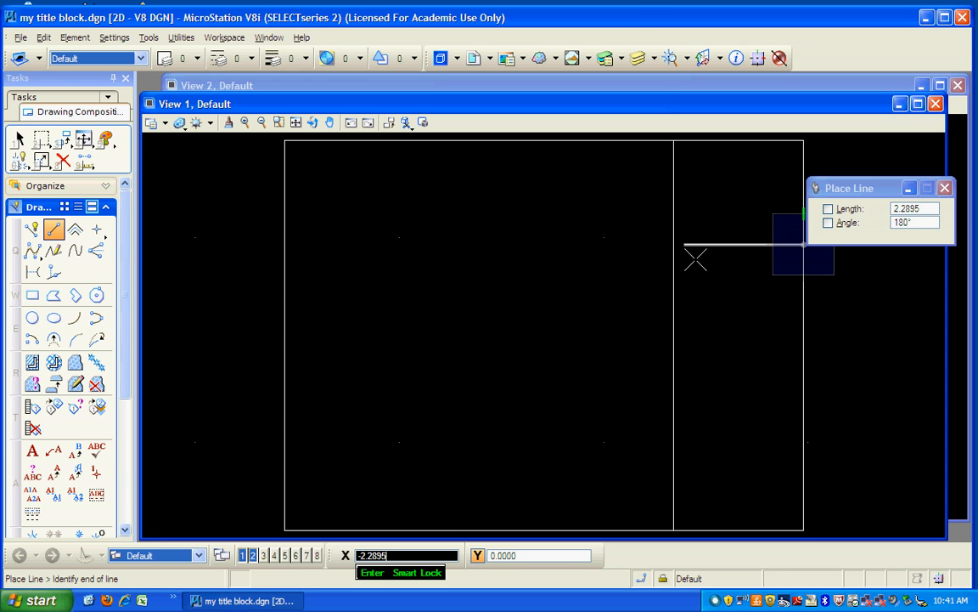
{"action": "left_click", "coordinate": [687, 154]}
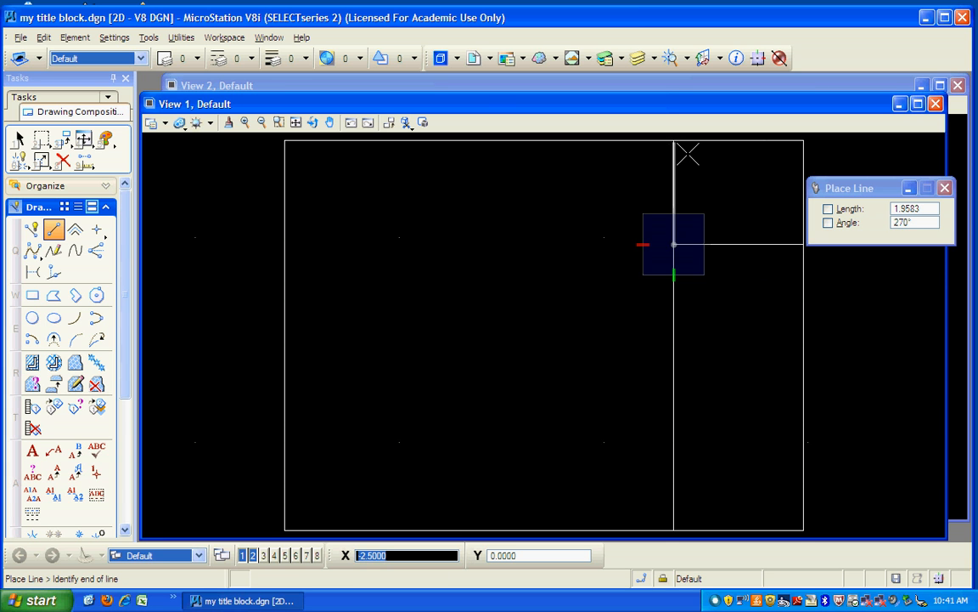
{"action": "left_click", "coordinate": [723, 243]}
{"action": "right_click", "coordinate": [724, 243]}
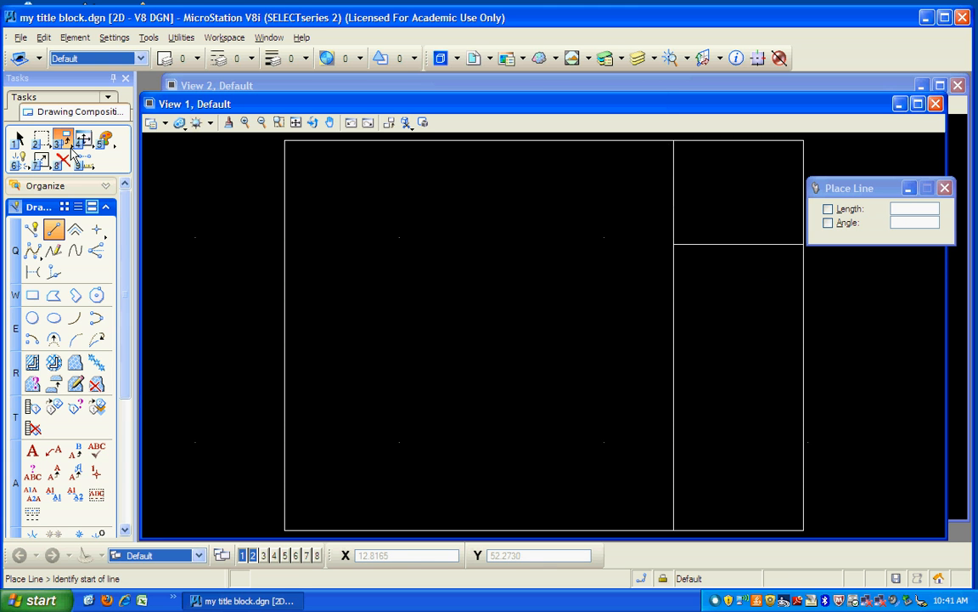
Step: Copy the horizontal divider line 1 in straight down in the title column
{"action": "left_click", "coordinate": [63, 137]}
{"action": "left_click", "coordinate": [115, 156]}
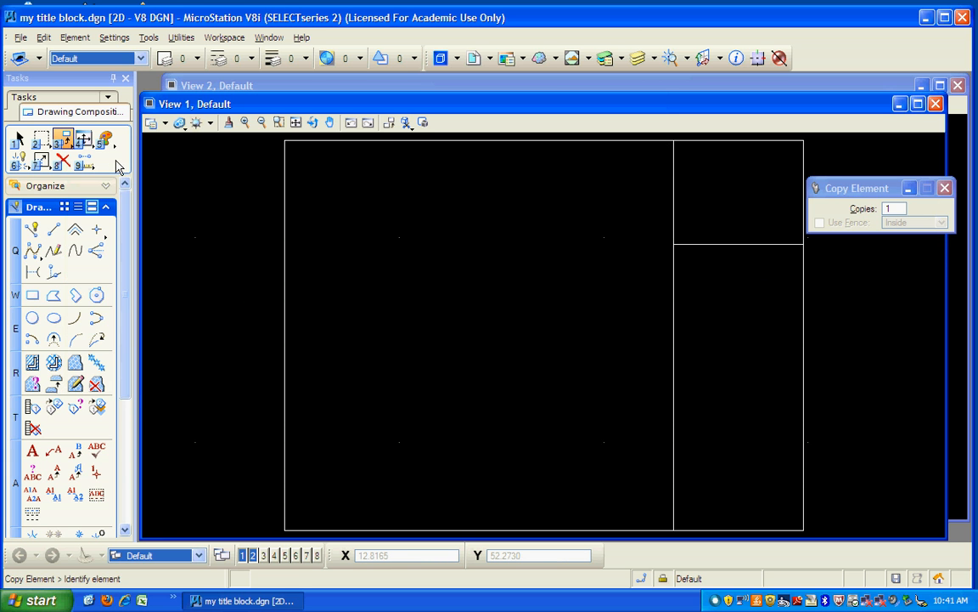
{"action": "left_click", "coordinate": [741, 248]}
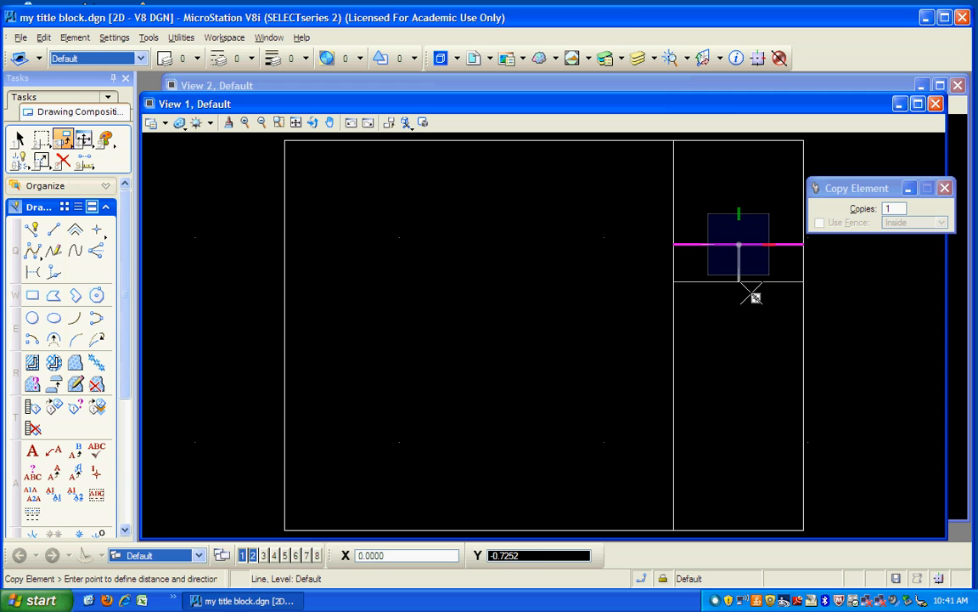
{"action": "type", "text": "1"}
{"action": "left_click", "coordinate": [751, 294]}
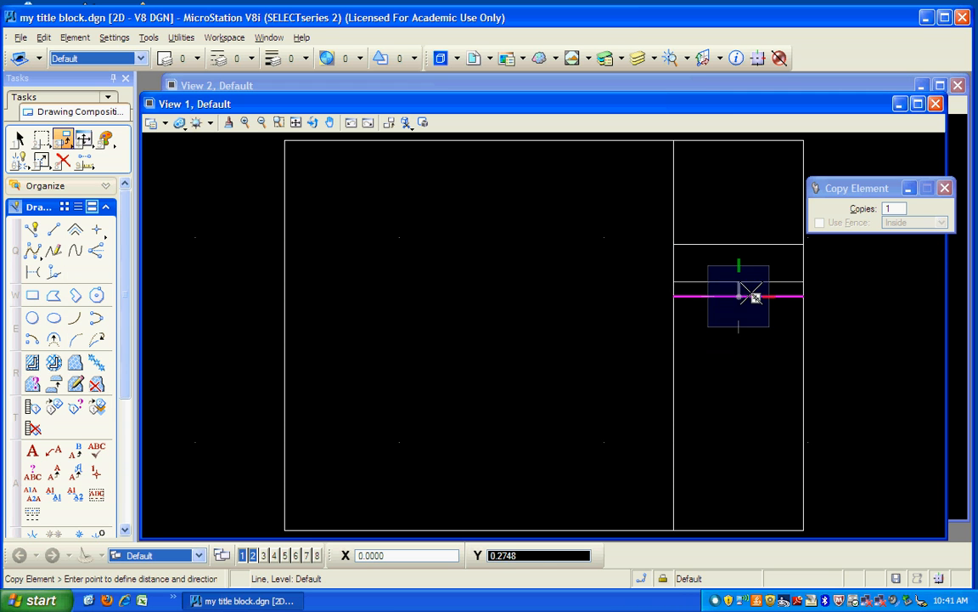
Step: Continue copying the divider downward, once at about 1.5 in and four more times at 0.5 in spacing, and end copying
{"action": "left_click", "coordinate": [755, 349]}
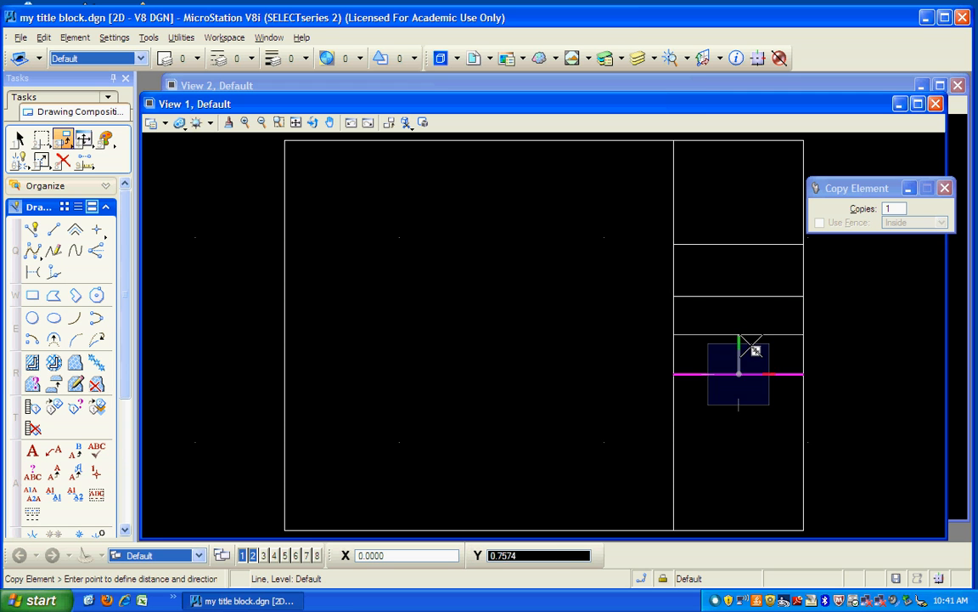
{"action": "left_click", "coordinate": [755, 416]}
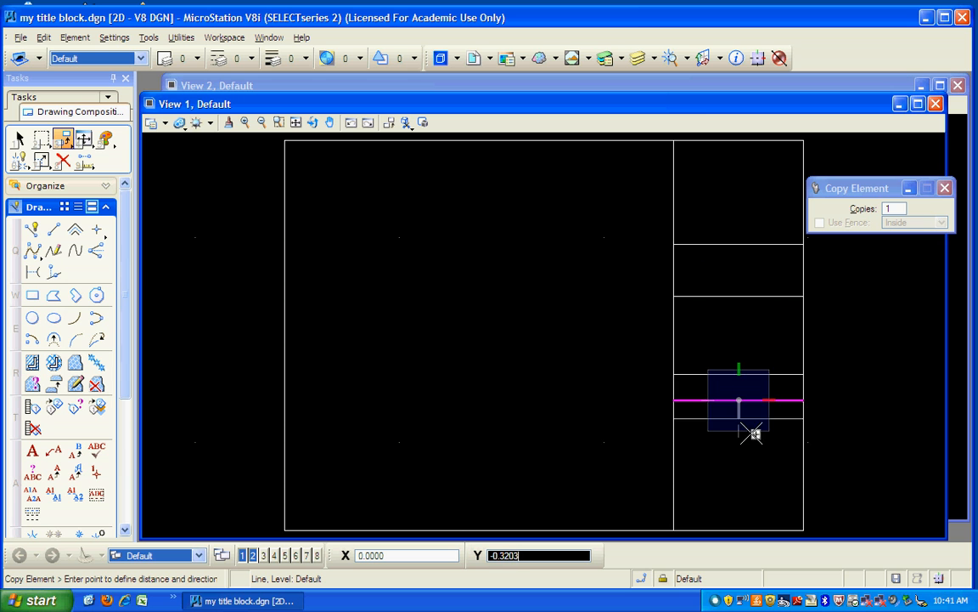
{"action": "left_click", "coordinate": [755, 443]}
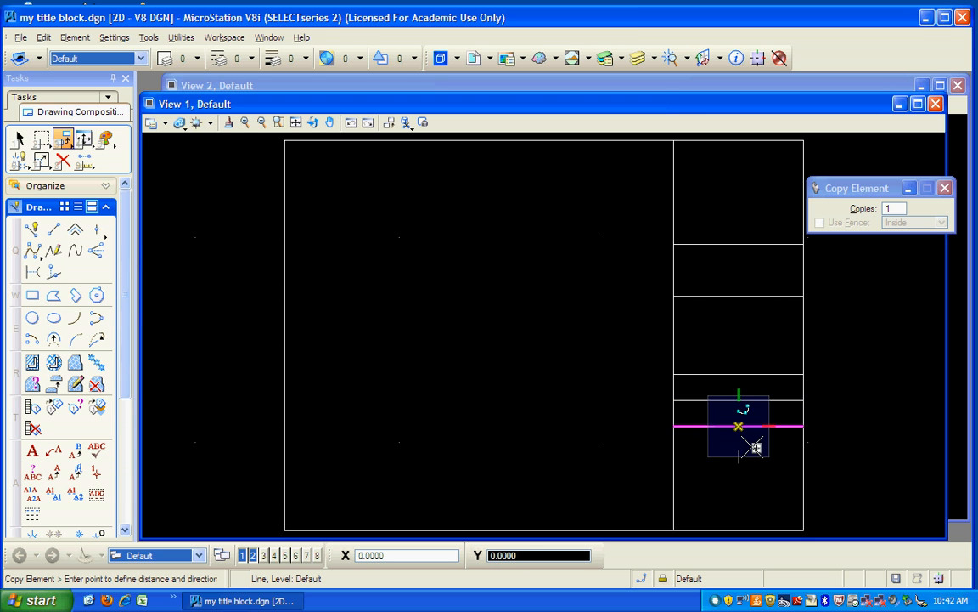
{"action": "left_click", "coordinate": [755, 467]}
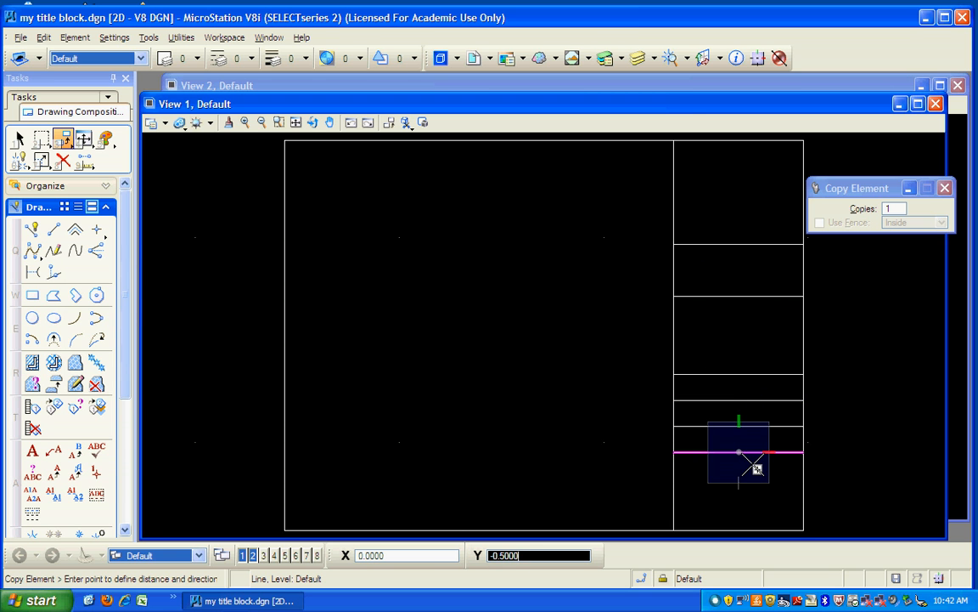
{"action": "left_click", "coordinate": [755, 485]}
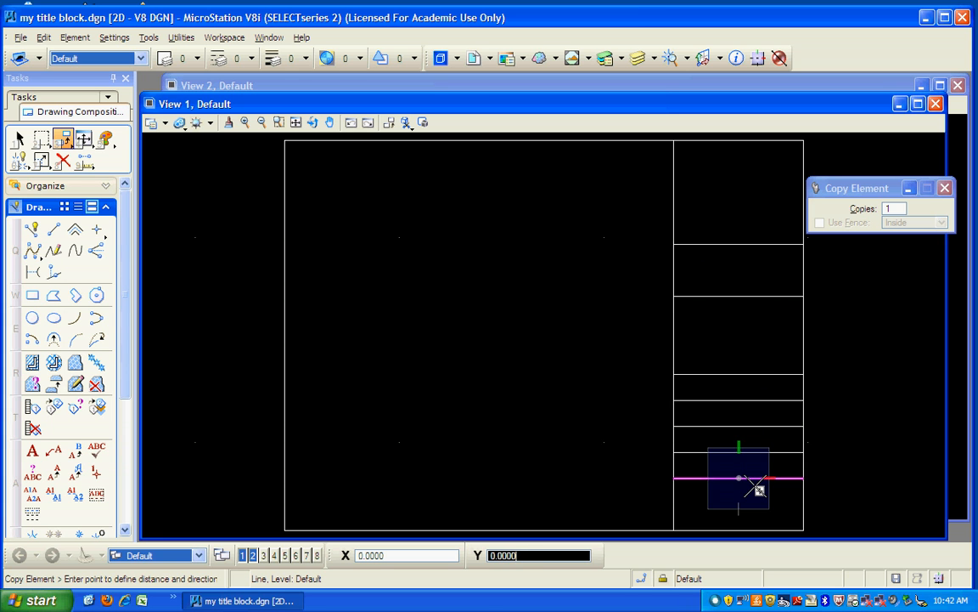
{"action": "right_click", "coordinate": [758, 489]}
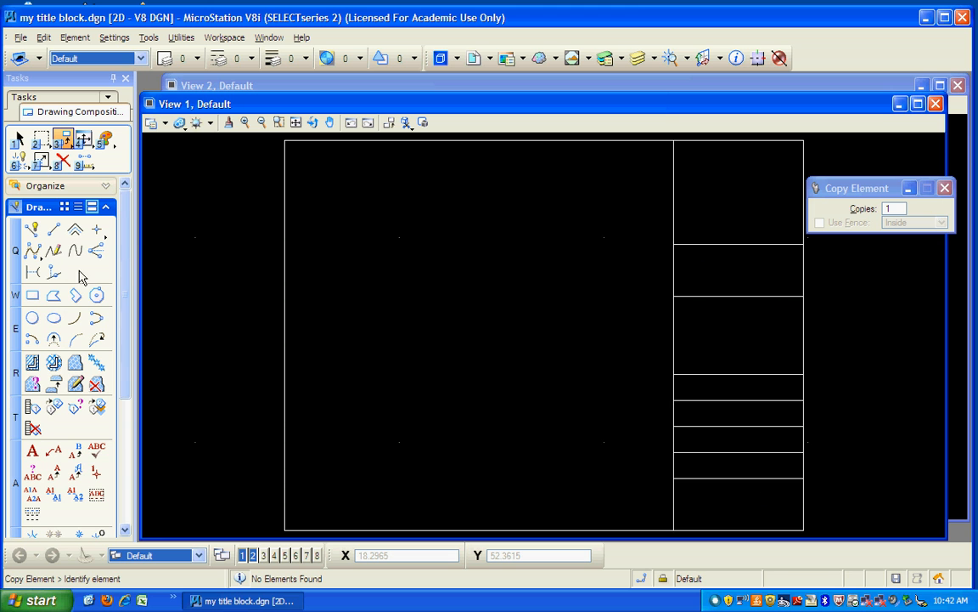
Step: Prepare a text with the lines "MERRIMACK COLLEGE" and "GEN 1001", separated by a blank line, in the "big text" style
{"action": "left_click", "coordinate": [34, 454]}
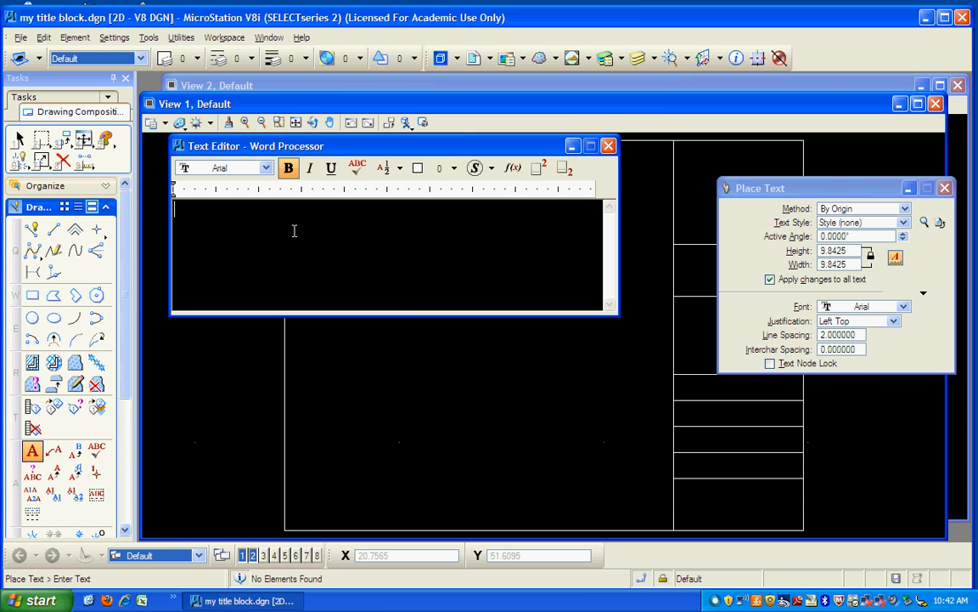
{"action": "key", "text": "Caps_Lock"}
{"action": "type", "text": "MERRIMACOL"}
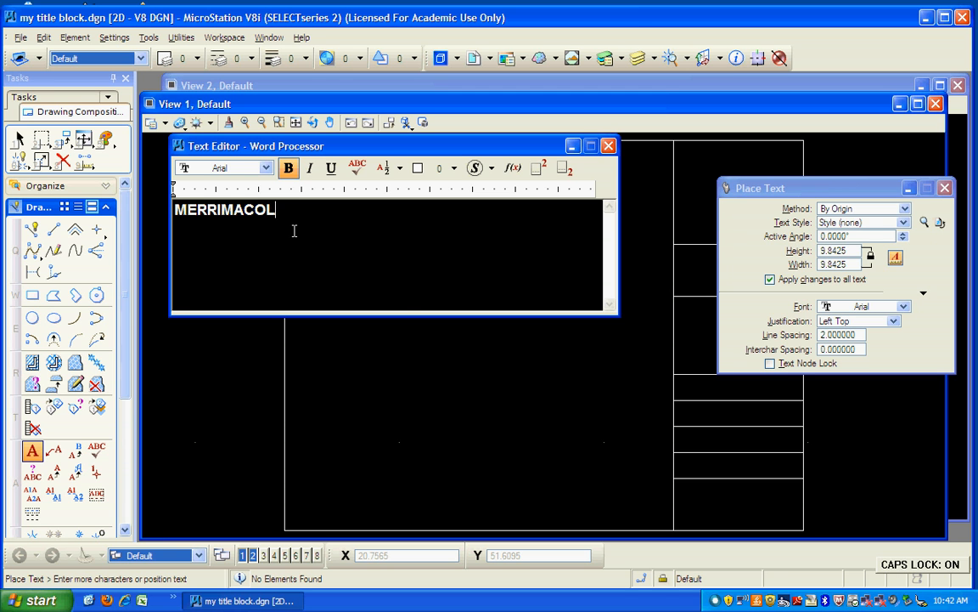
{"action": "key", "text": "BackSpace"}
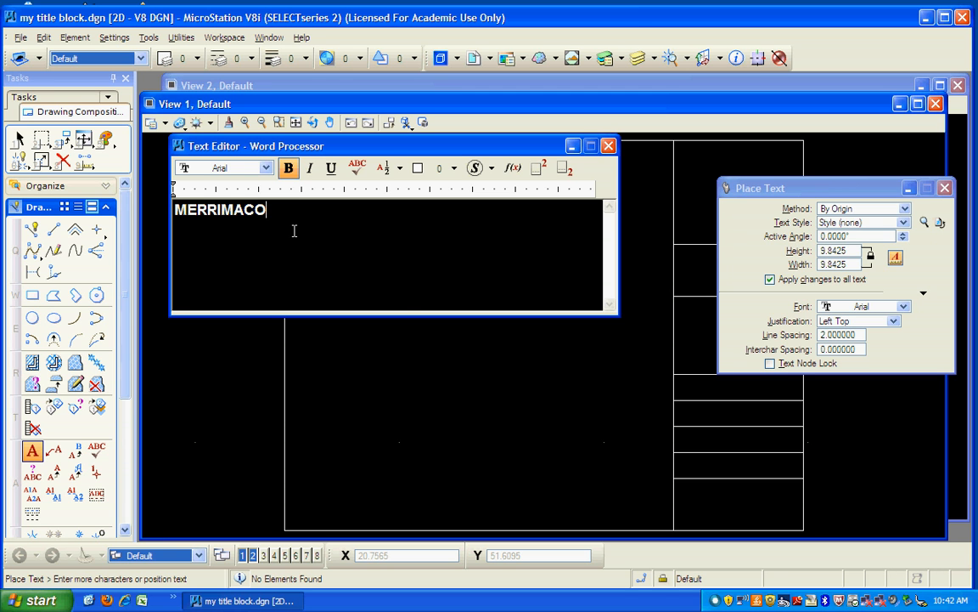
{"action": "type", "text": "cOLLEGE"}
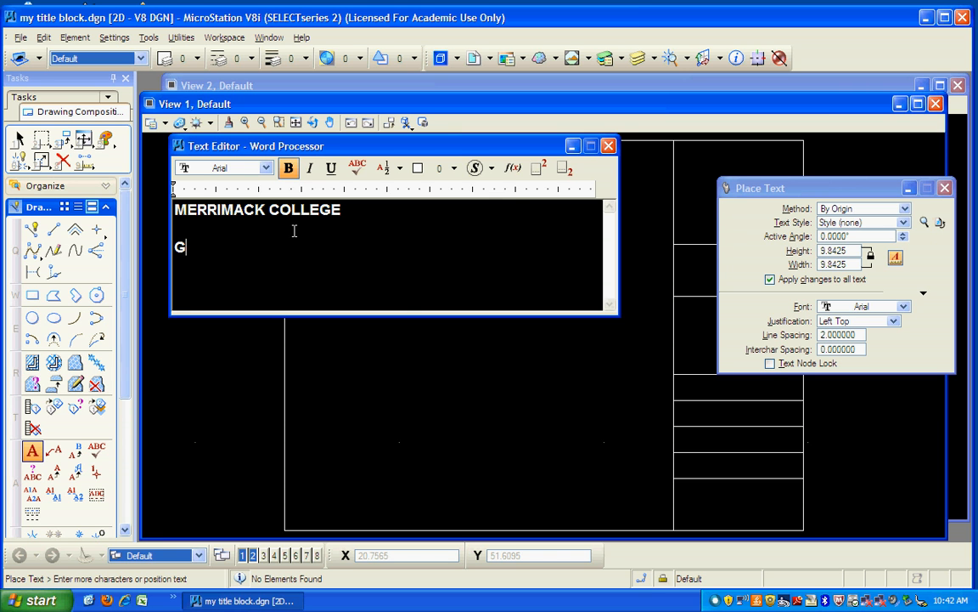
{"action": "type", "text": "001"}
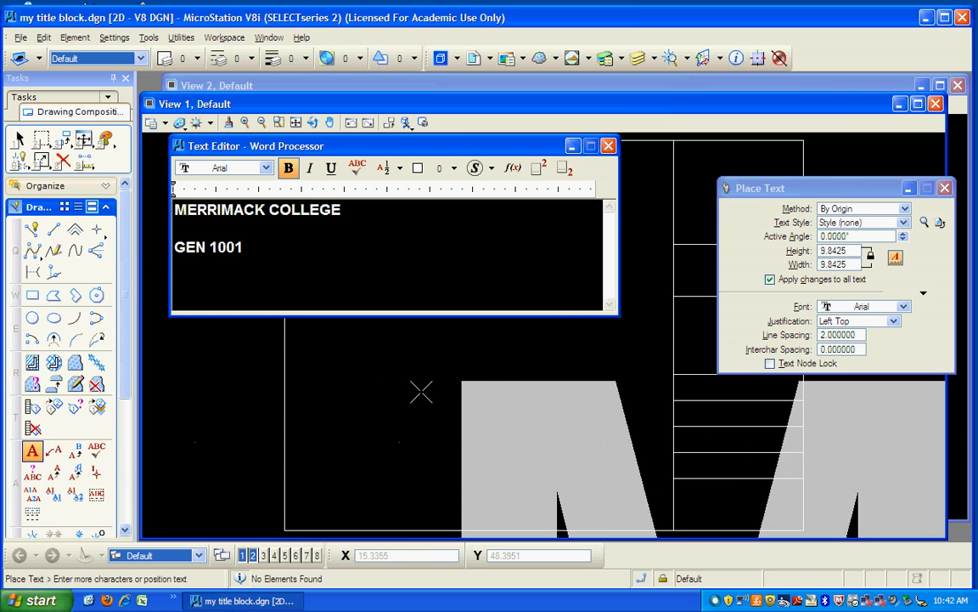
{"action": "left_click", "coordinate": [905, 223]}
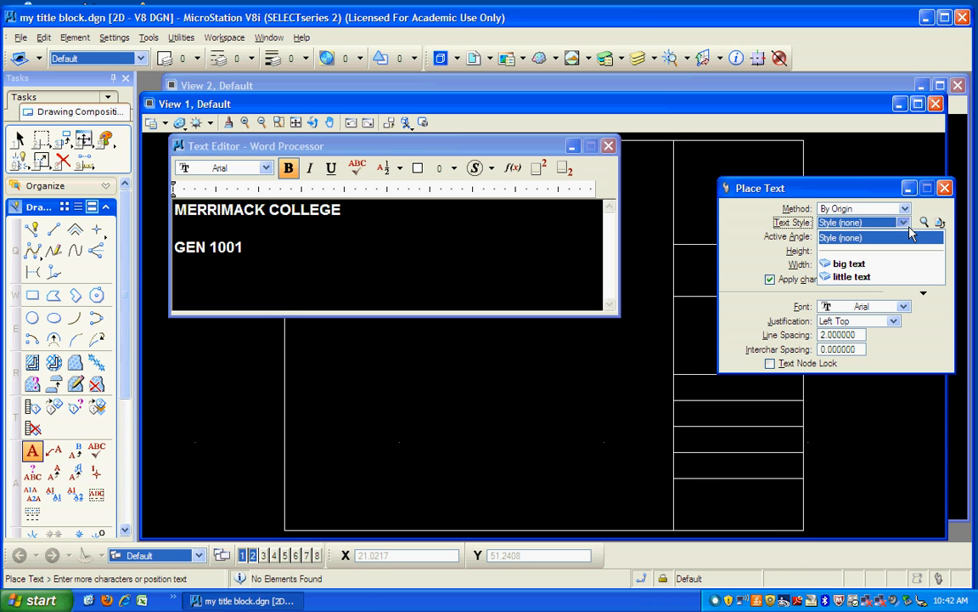
{"action": "left_click", "coordinate": [849, 262]}
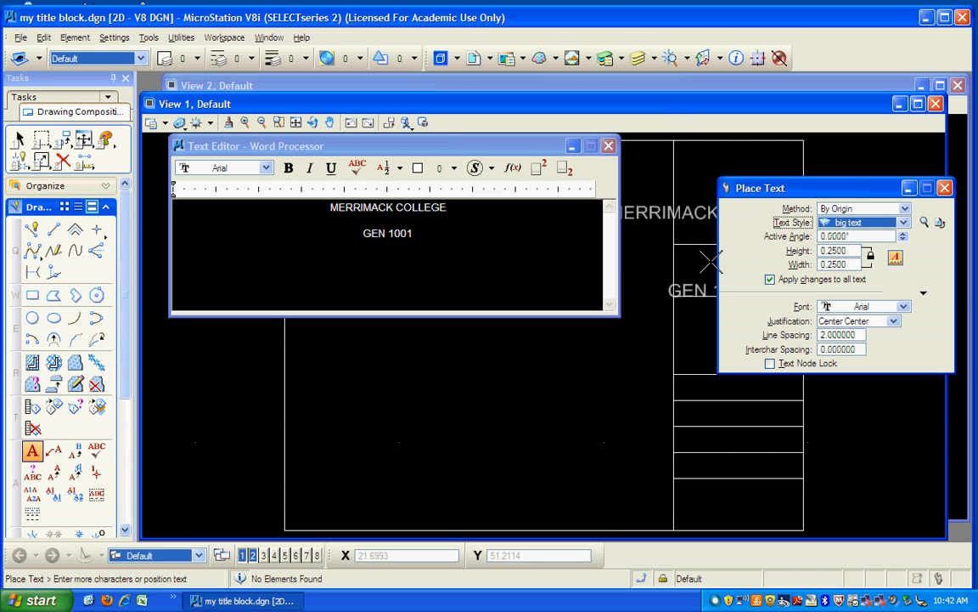
Step: Set the "big text" style's height and width to 0.15
{"action": "left_click", "coordinate": [925, 222]}
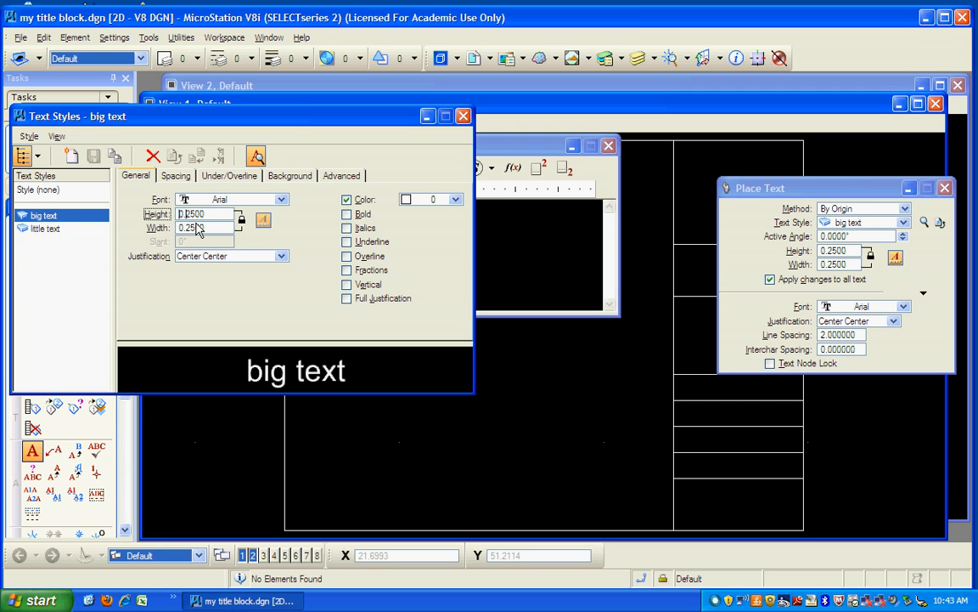
{"action": "type", "text": "1"}
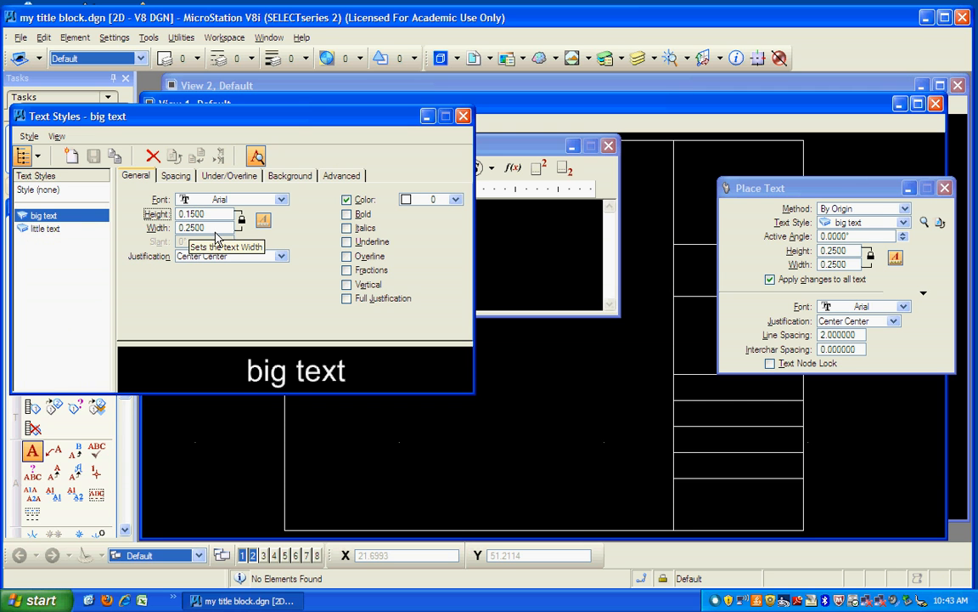
{"action": "key", "text": "Tab"}
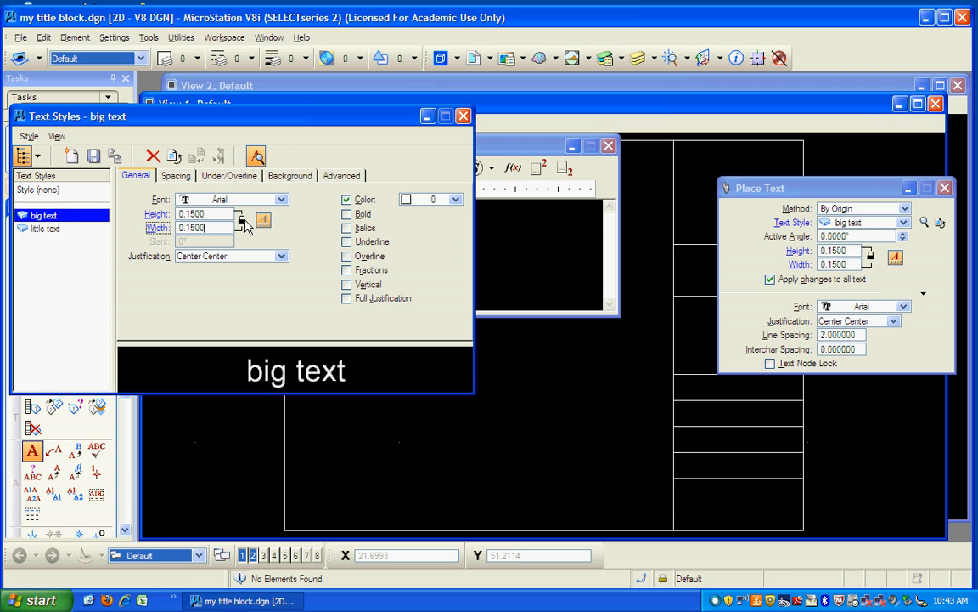
{"action": "left_click", "coordinate": [347, 272]}
{"action": "left_click", "coordinate": [347, 271]}
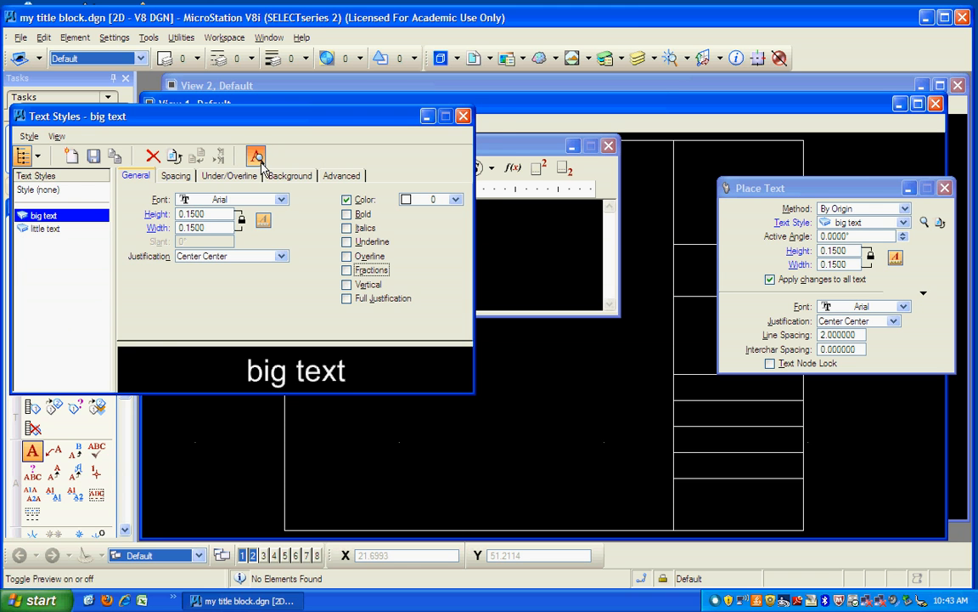
{"action": "left_click", "coordinate": [429, 115]}
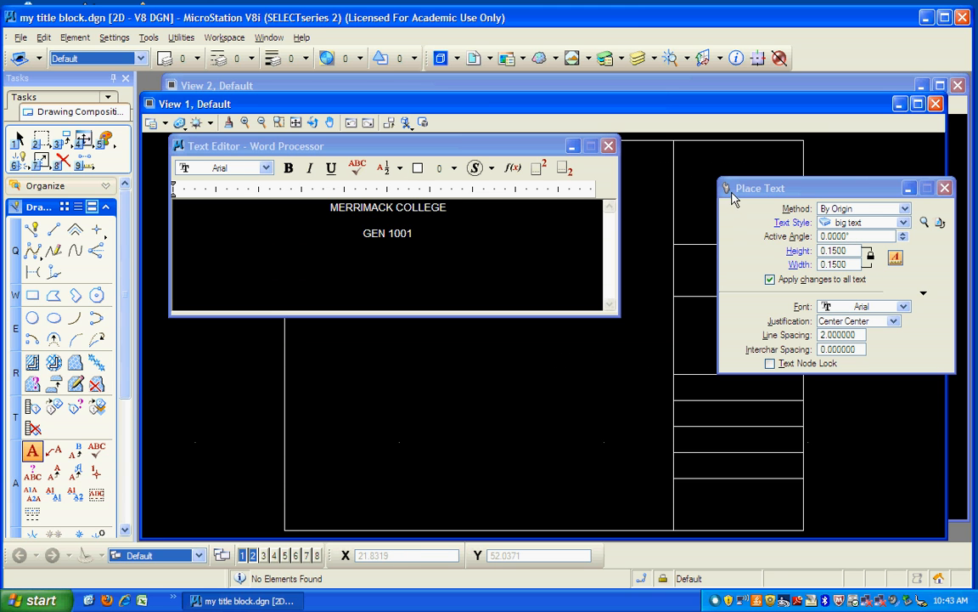
Step: Place the "MERRIMACK COLLEGE" and "GEN 1001" text centred in the top cell of the title column, and clear the text editor
{"action": "left_click_drag", "start_coordinate": [803, 199], "coordinate": [568, 349]}
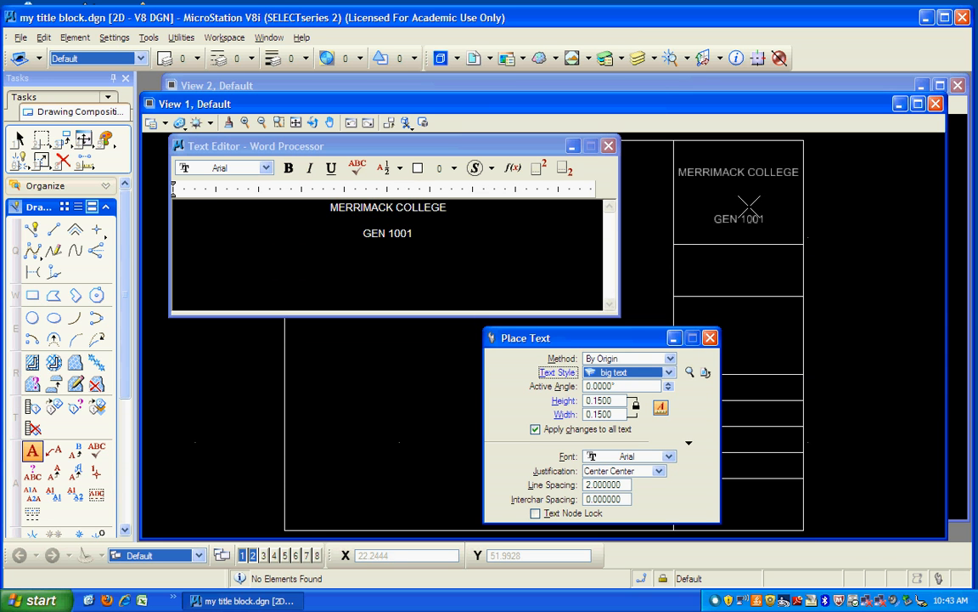
{"action": "left_click", "coordinate": [750, 205]}
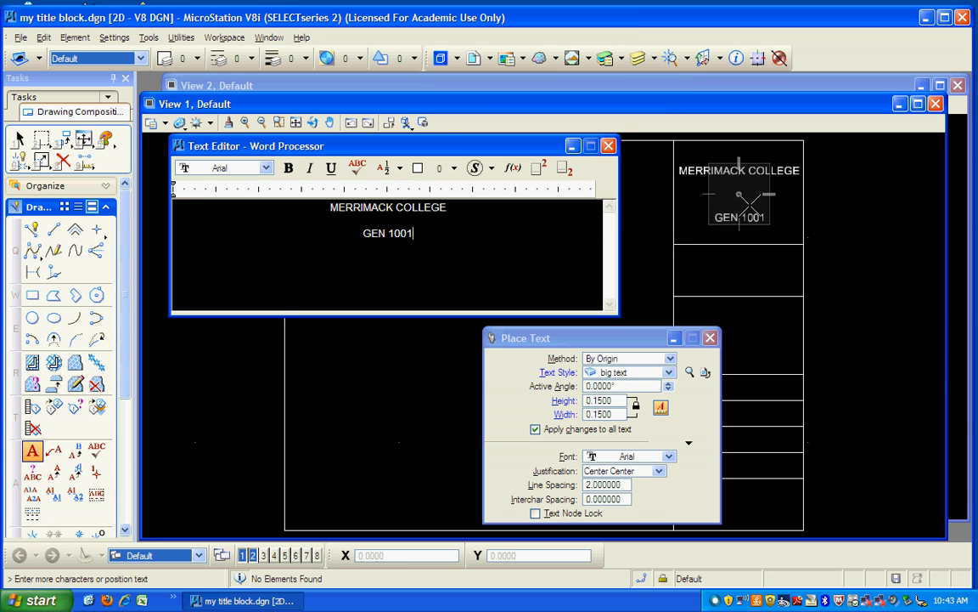
{"action": "right_click", "coordinate": [750, 205]}
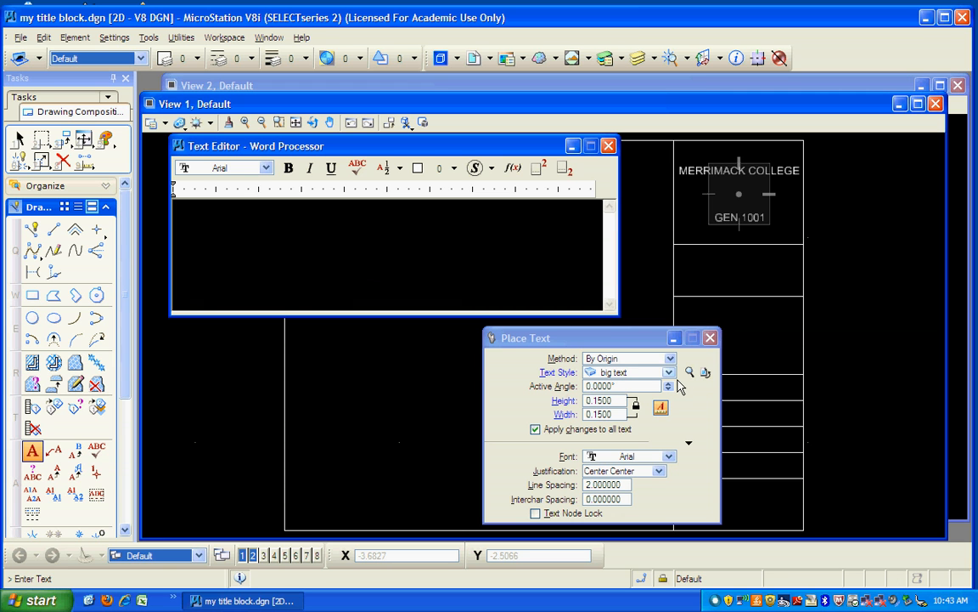
Step: Switch the text placement style to "little text"
{"action": "left_click", "coordinate": [646, 372]}
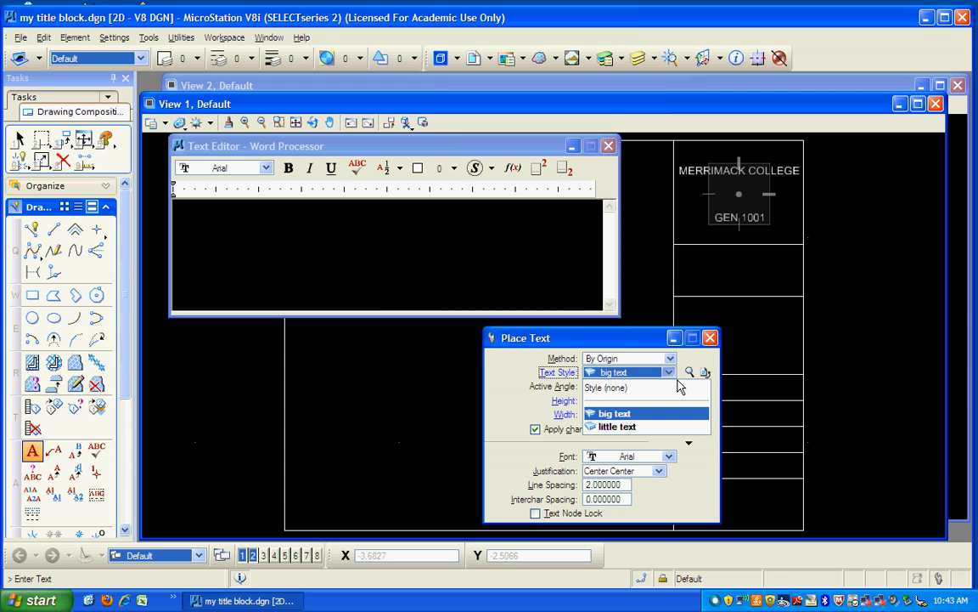
{"action": "left_click", "coordinate": [639, 428]}
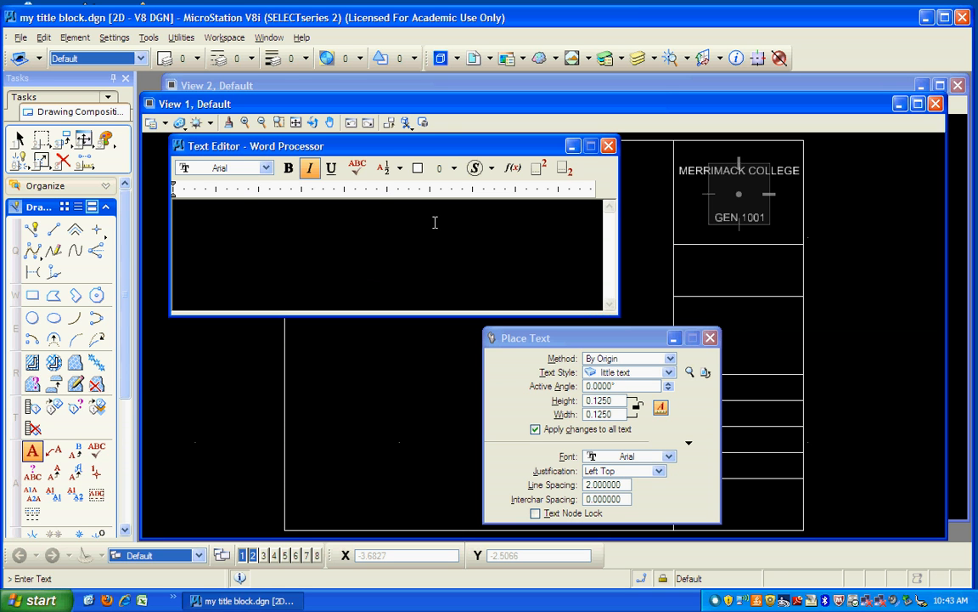
{"action": "type", "text": "REVI"}
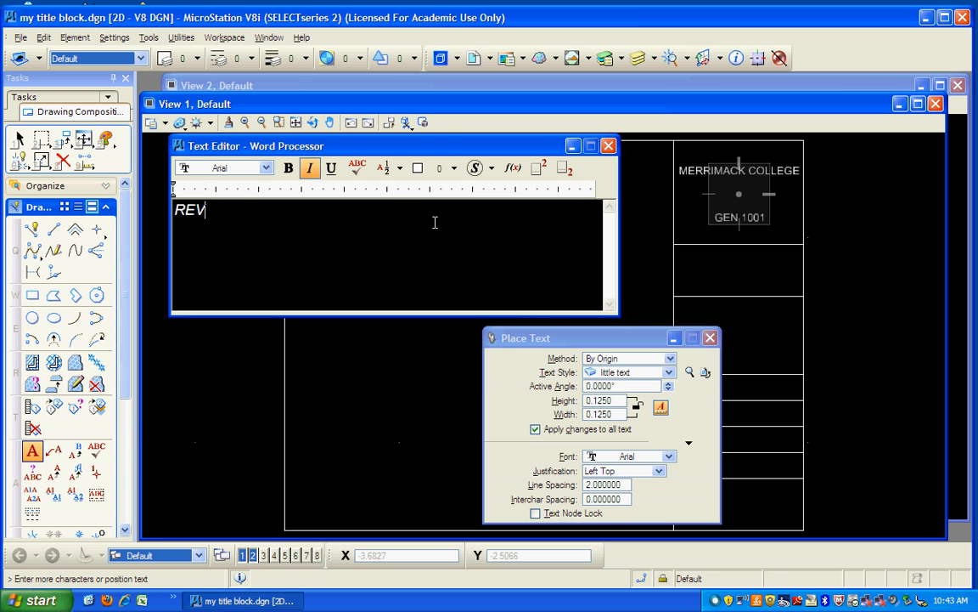
{"action": "key", "text": "BackSpace"}
{"action": "key", "text": "BackSpace"}
{"action": "key", "text": "BackSpace"}
{"action": "type", "text": "REVISION"}
{"action": "key", "text": "BackSpace"}
{"action": "key", "text": "BackSpace"}
{"action": "key", "text": "BackSpace"}
{"action": "key", "text": "BackSpace"}
{"action": "key", "text": "BackSpace"}
{"action": "key", "text": "BackSpace"}
{"action": "key", "text": "BackSpace"}
{"action": "key", "text": "BackSpace"}
Step: Place the lowercase label "revisions" at the upper-left corner of the title column's second cell
{"action": "key", "text": "Caps_Lock"}
{"action": "type", "text": "revis"}
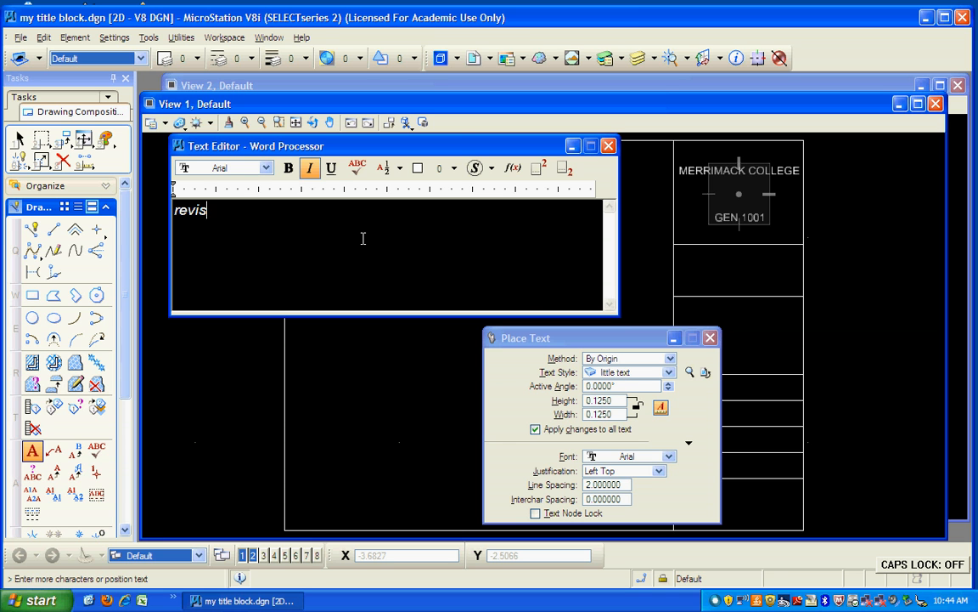
{"action": "type", "text": "ions"}
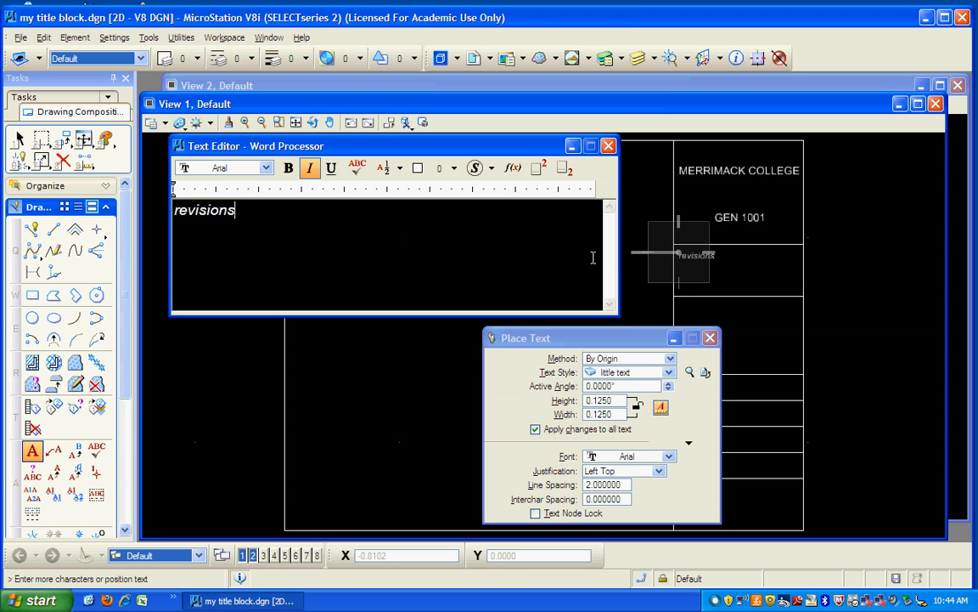
Step: Replace the text with "date" and place it near the right end of the second cell, level with "revisions"
{"action": "key", "text": "BackSpace"}
{"action": "key", "text": "BackSpace"}
{"action": "key", "text": "BackSpace"}
{"action": "key", "text": "BackSpace"}
{"action": "key", "text": "BackSpace"}
{"action": "key", "text": "BackSpace"}
{"action": "key", "text": "BackSpace"}
{"action": "key", "text": "BackSpace"}
{"action": "key", "text": "BackSpace"}
{"action": "type", "text": "date"}
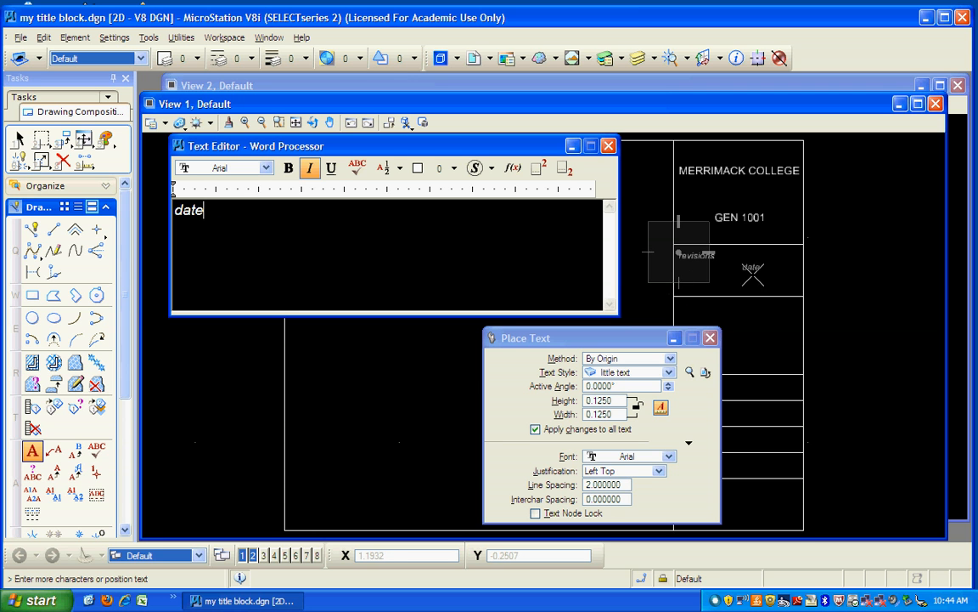
{"action": "left_click", "coordinate": [774, 261]}
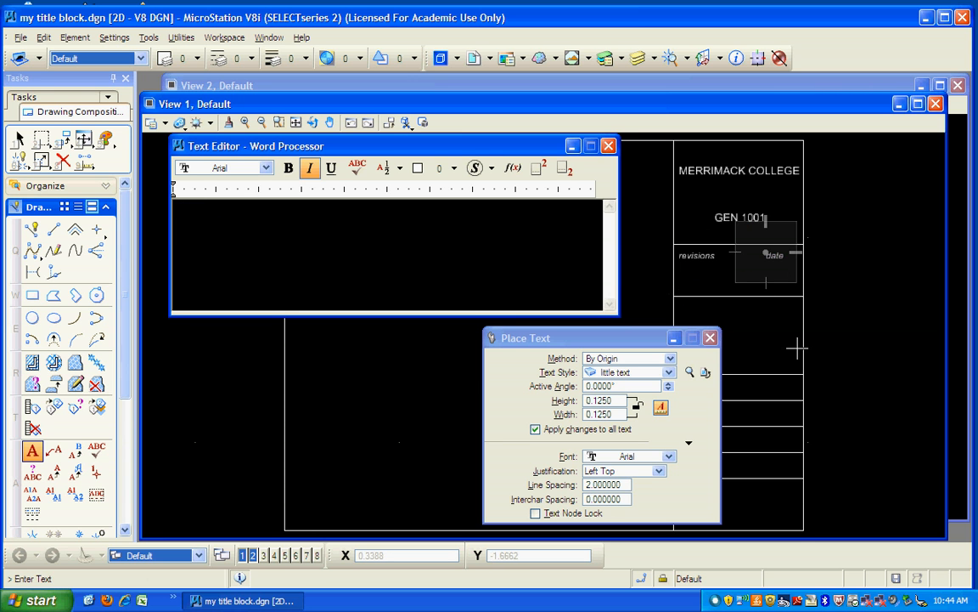
Step: Place the label "Drawing title" at the upper-left corner of the title column's third cell
{"action": "left_click_drag", "start_coordinate": [646, 343], "coordinate": [437, 307]}
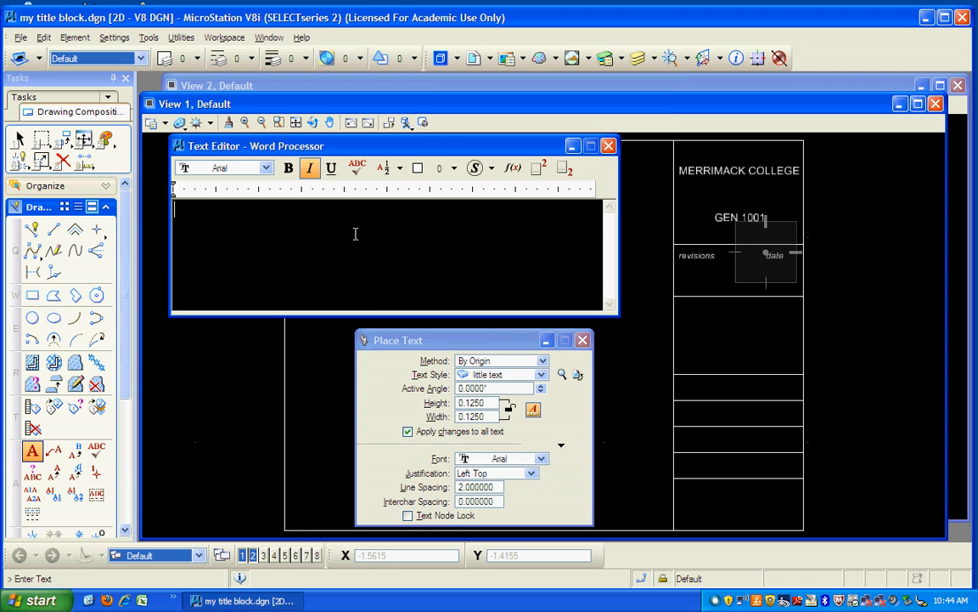
{"action": "type", "text": "Drawing title"}
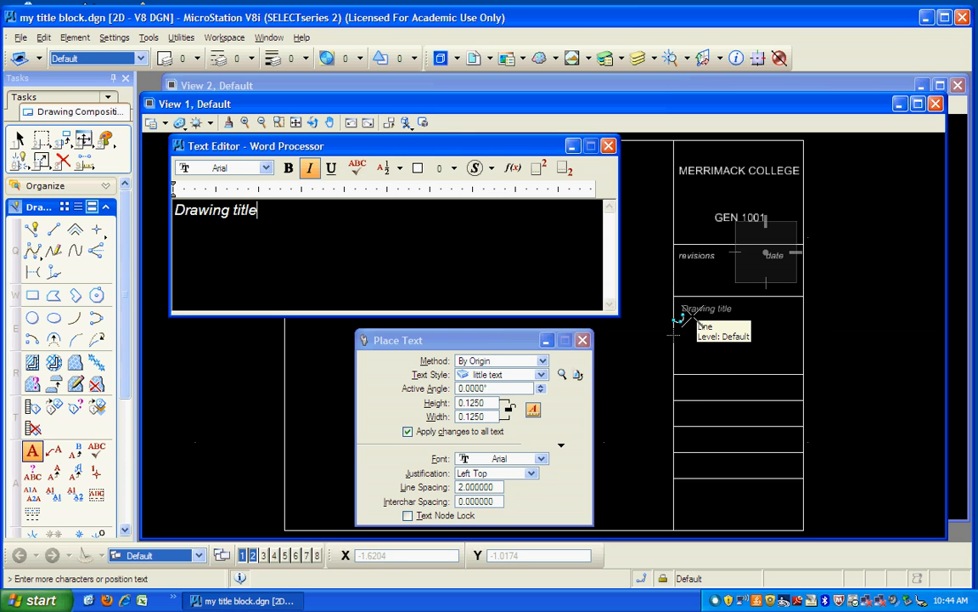
{"action": "left_click", "coordinate": [686, 311]}
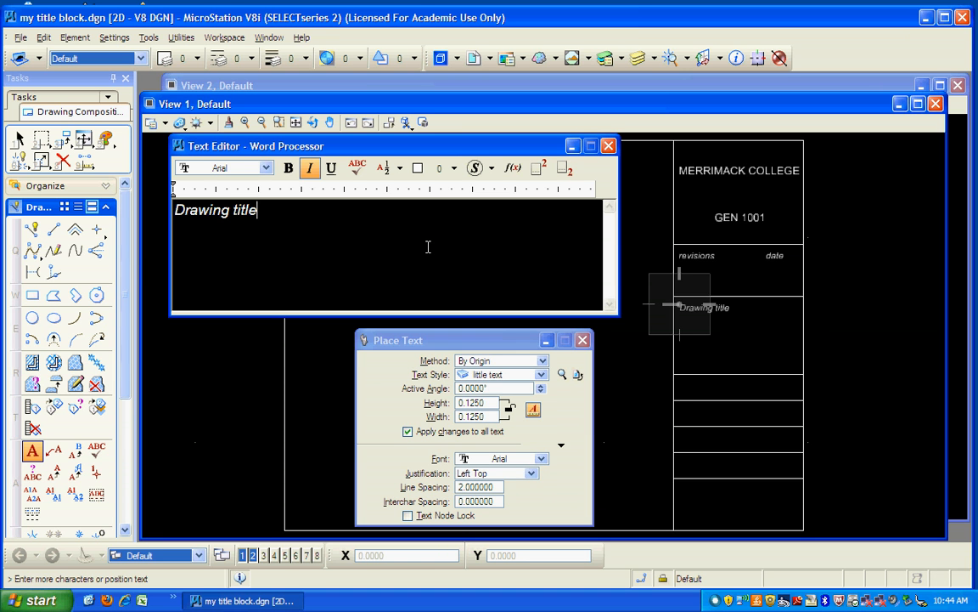
Step: Change the text to "Drawn by", place it at the left of the cell below "Drawing title", and end text placement
{"action": "key", "text": "BackSpace"}
{"action": "key", "text": "BackSpace"}
{"action": "key", "text": "BackSpace"}
{"action": "key", "text": "BackSpace"}
{"action": "type", "text": "n by"}
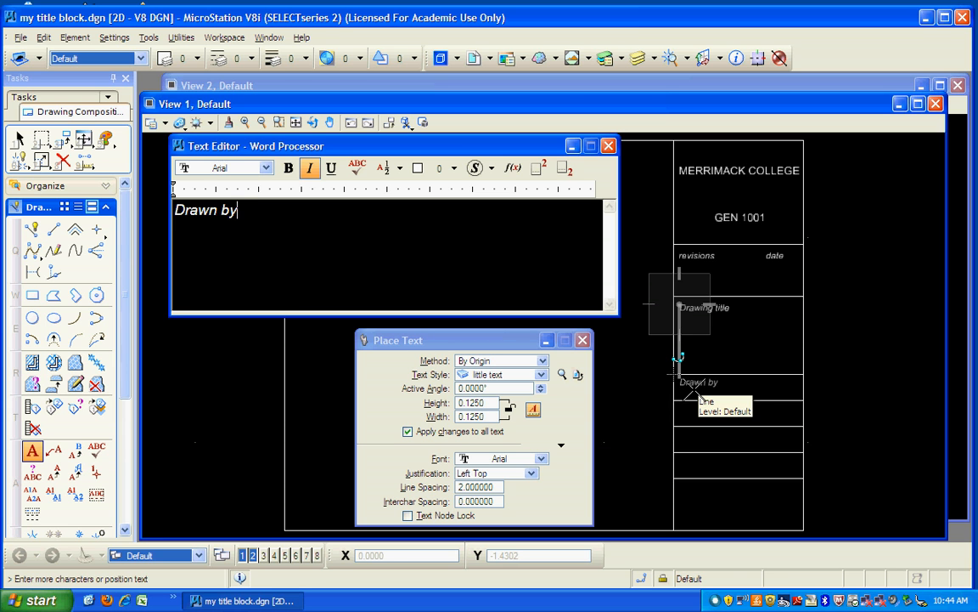
{"action": "left_click", "coordinate": [690, 389]}
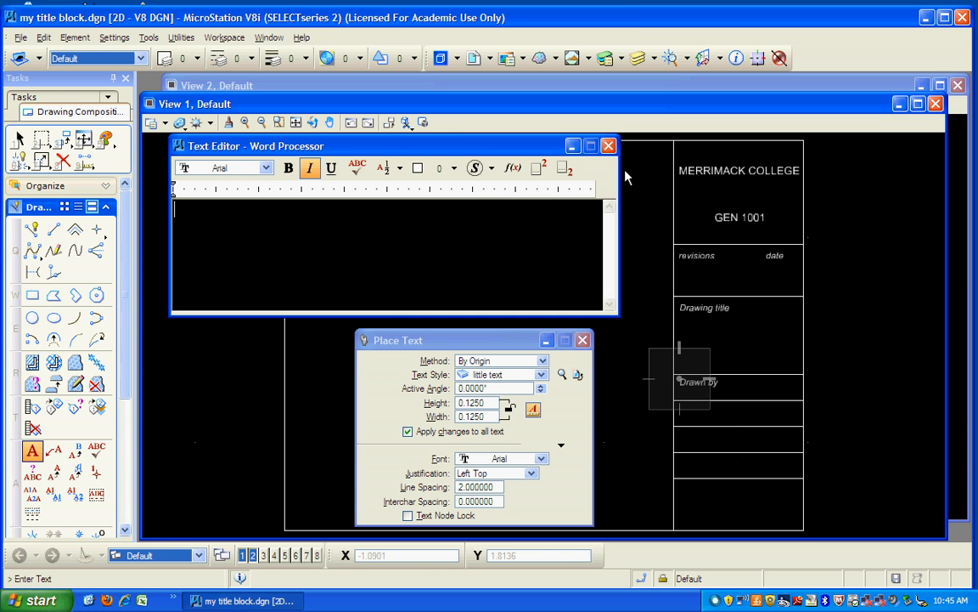
{"action": "key", "text": "Escape"}
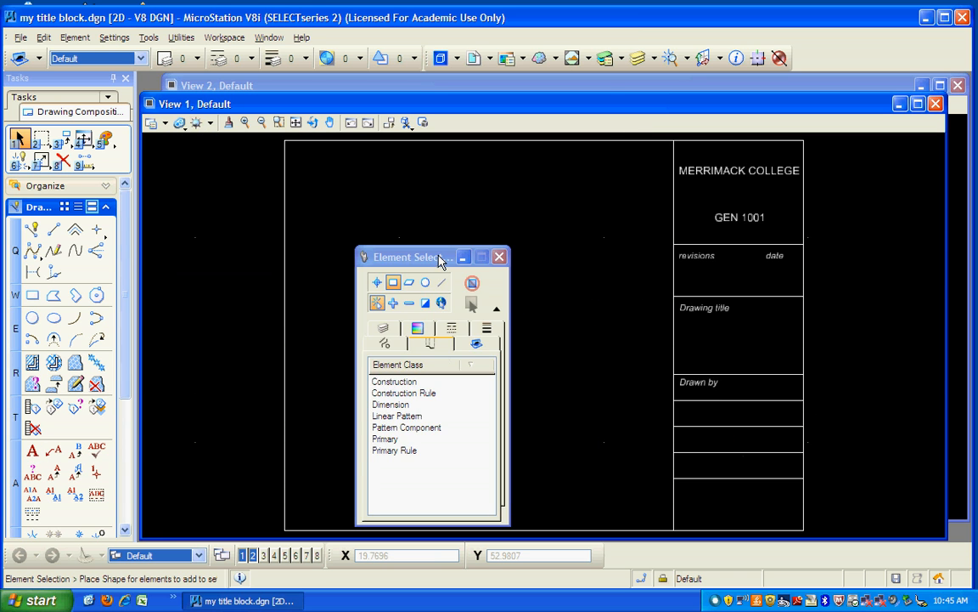
Step: Reposition the View 1 window slightly upward and move the Element Selection dialog to the title column's outer side
{"action": "left_click_drag", "start_coordinate": [439, 261], "coordinate": [828, 180]}
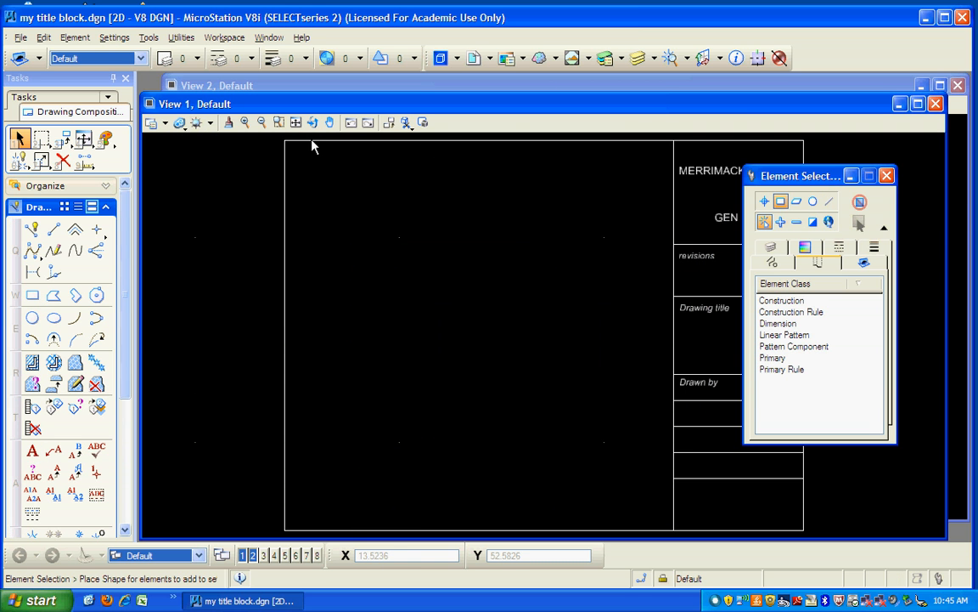
{"action": "mouse_move", "coordinate": [350, 110]}
{"action": "left_mouse_down"}
{"action": "mouse_move", "coordinate": [337, 110]}
{"action": "mouse_move", "coordinate": [355, 96]}
{"action": "left_mouse_up"}
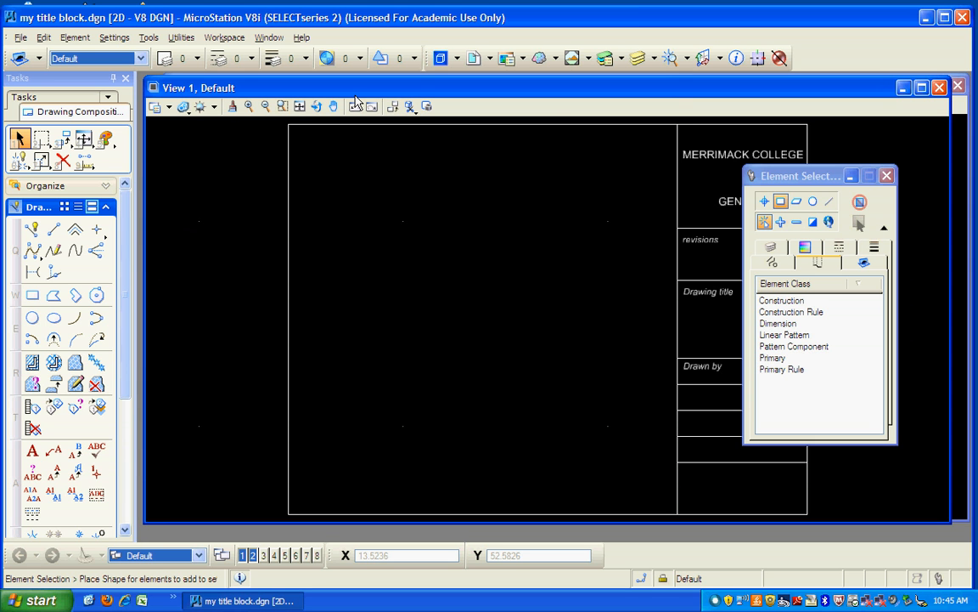
{"action": "left_click", "coordinate": [817, 177]}
{"action": "left_click_drag", "start_coordinate": [817, 178], "coordinate": [855, 159]}
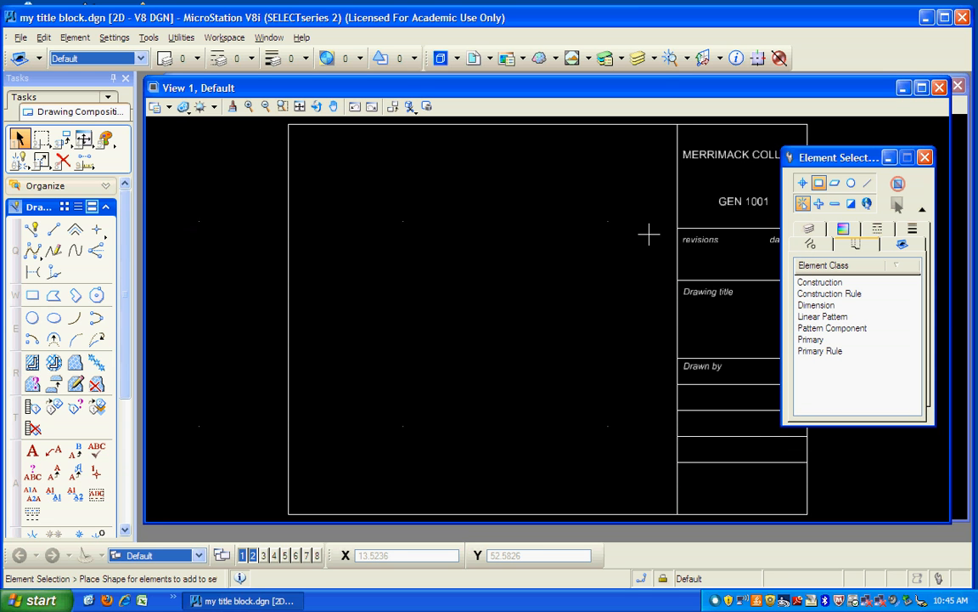